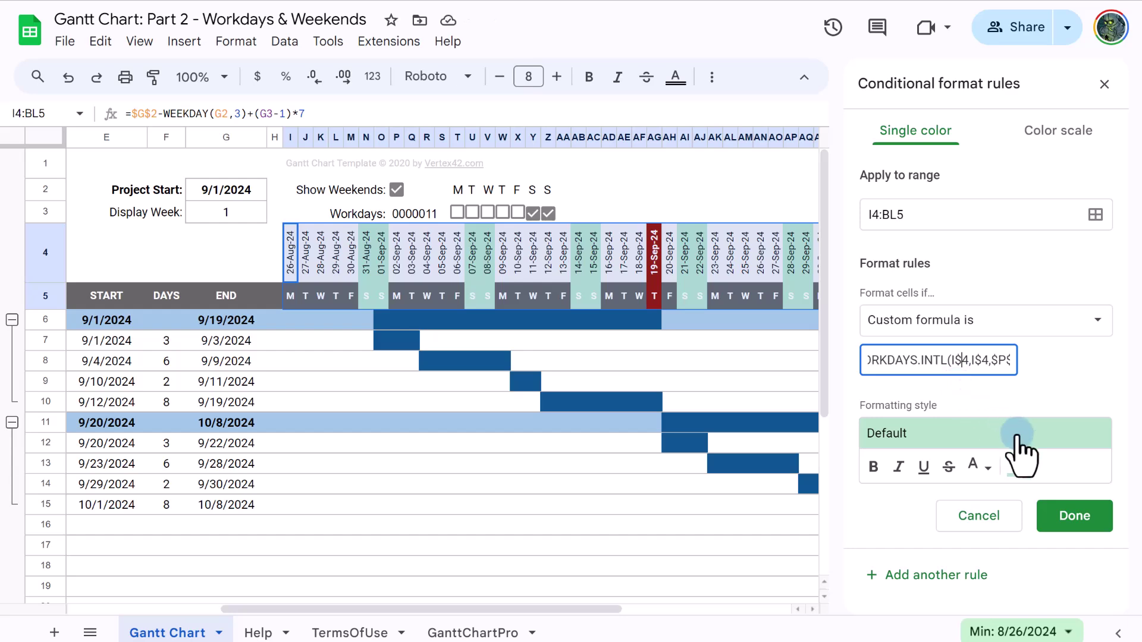
# Give the non-workday rule a light blue fill and white text, then save it.
pyautogui.click(1017, 465)
pyautogui.click(979, 255)
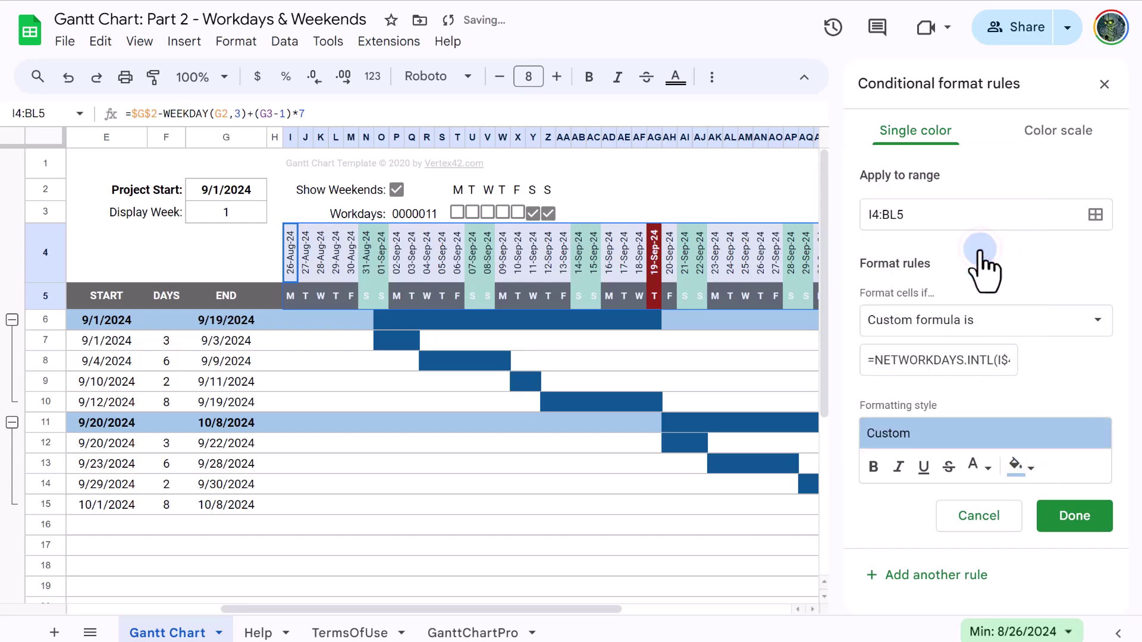
pyautogui.click(977, 467)
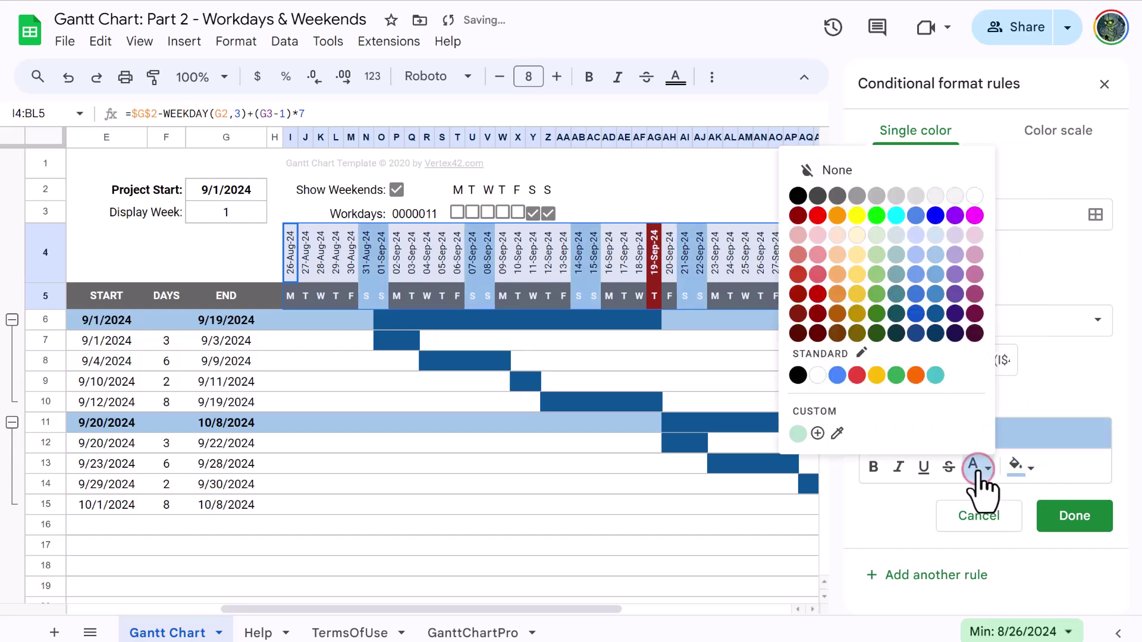
pyautogui.click(975, 196)
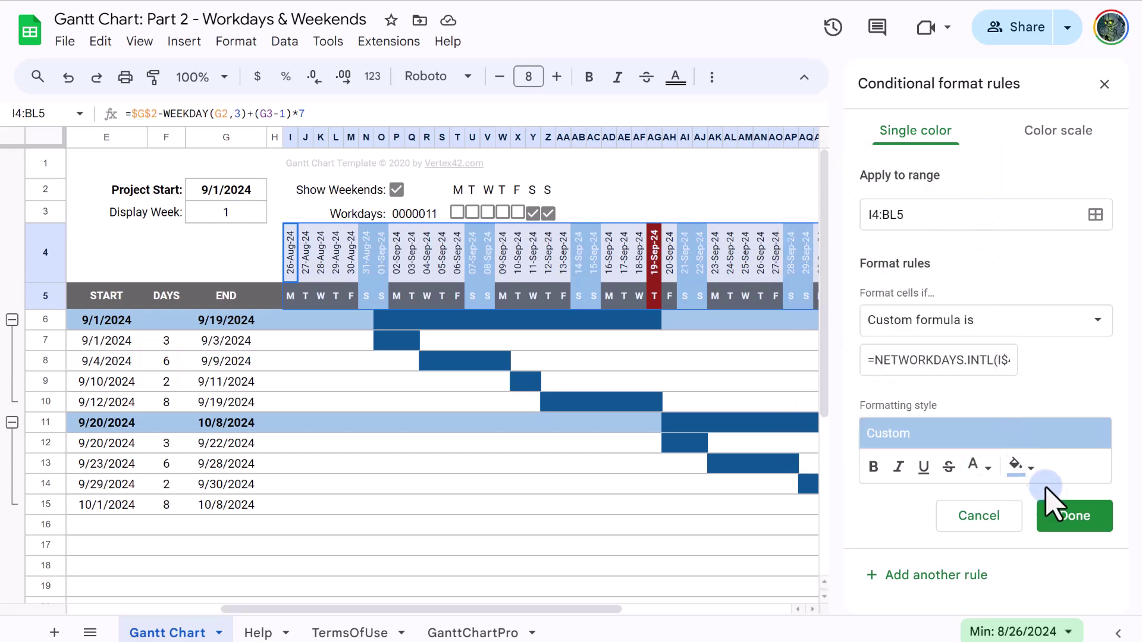
pyautogui.click(1073, 517)
pyautogui.click(1104, 85)
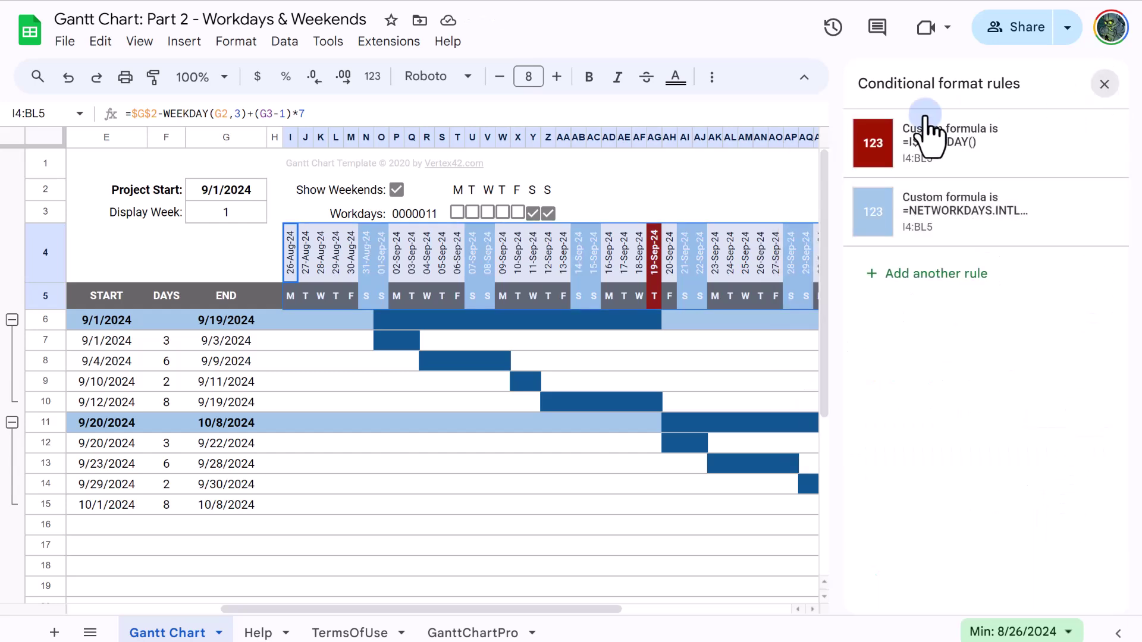
# Toggle Show Weekends and the Wednesday checkbox off and on, then select the control cells.
pyautogui.click(398, 191)
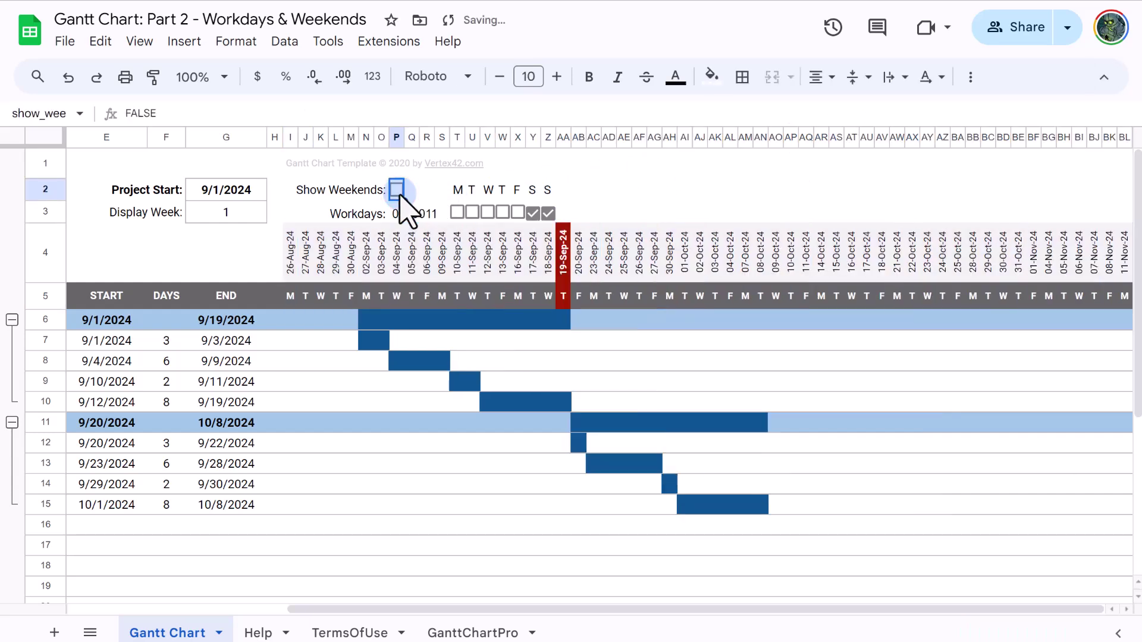
pyautogui.click(397, 190)
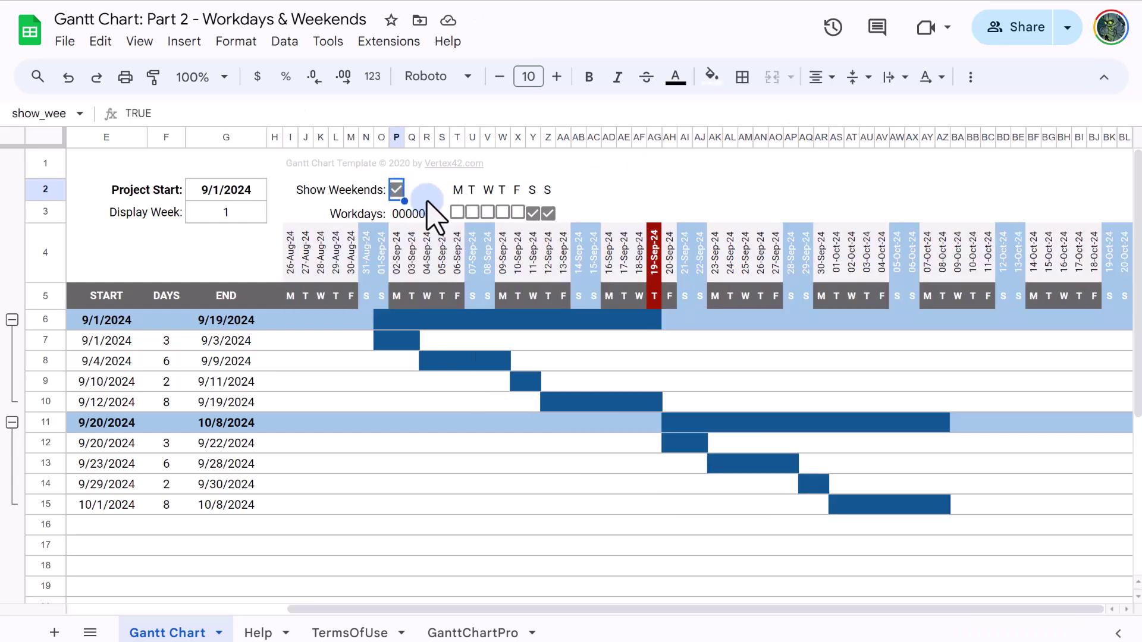
pyautogui.click(488, 213)
pyautogui.click(488, 212)
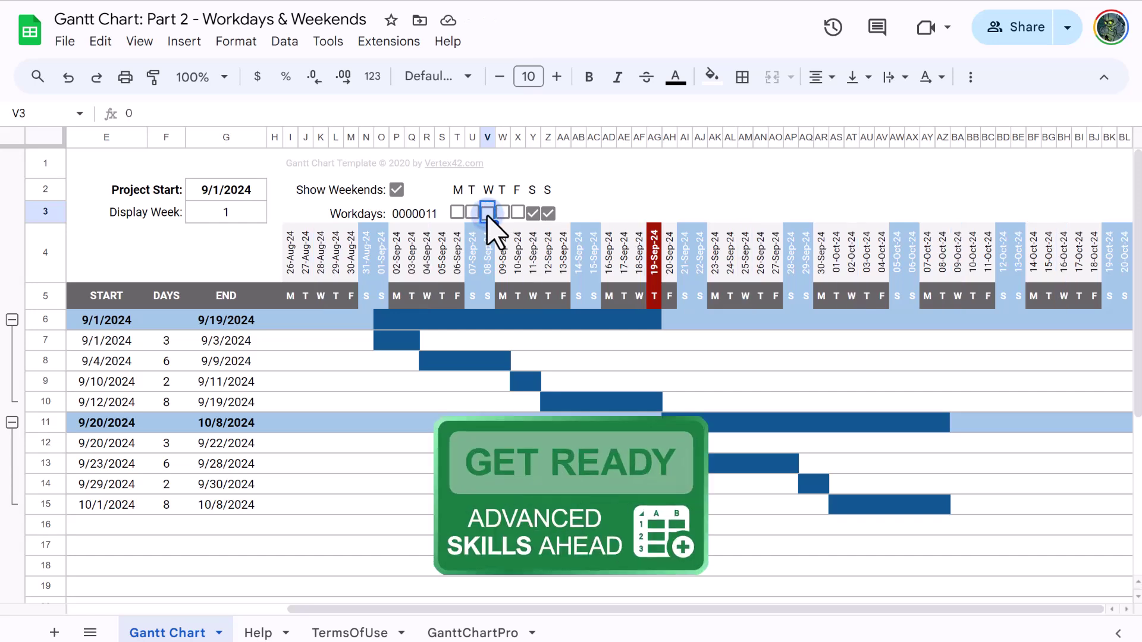
pyautogui.moveTo(290, 190)
pyautogui.mouseDown()
pyautogui.moveTo(509, 213)
pyautogui.moveTo(570, 192)
pyautogui.mouseUp()
pyautogui.click(852, 76)
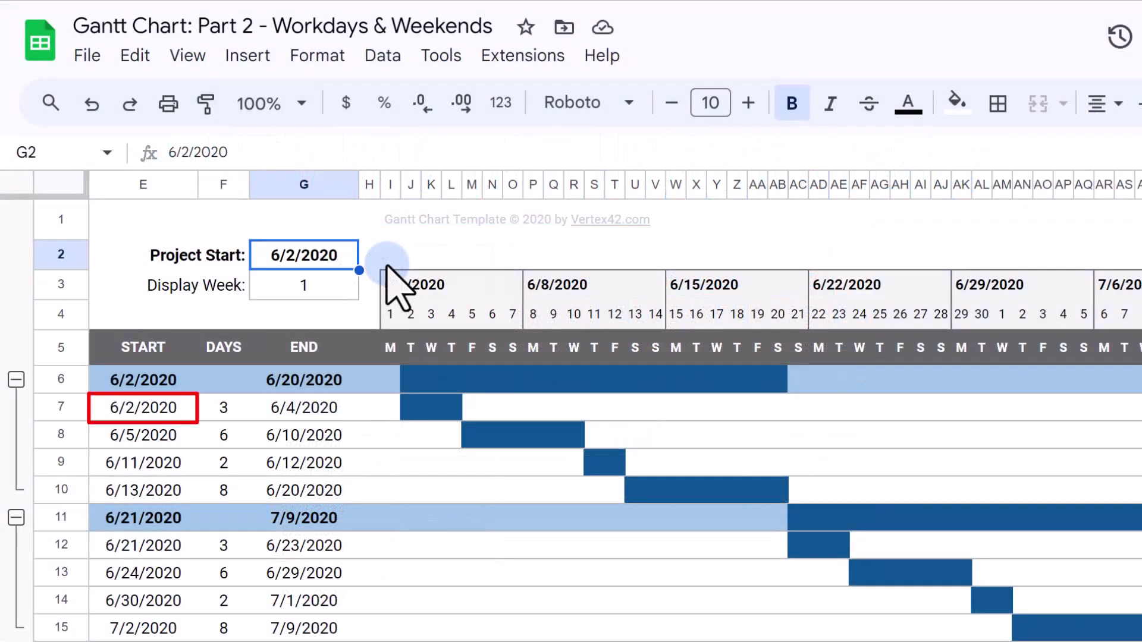
# Link the first task's start E7 to Project Start with =G2, then set G2 to 9/1.
pyautogui.click(170, 409)
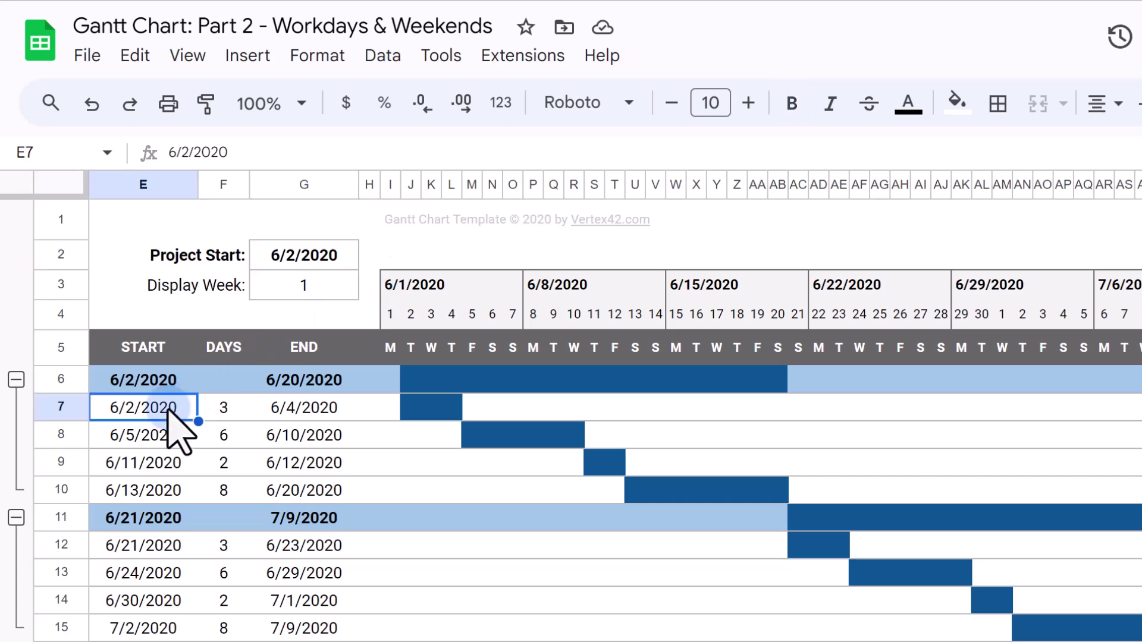
pyautogui.write('=')
pyautogui.click(304, 259)
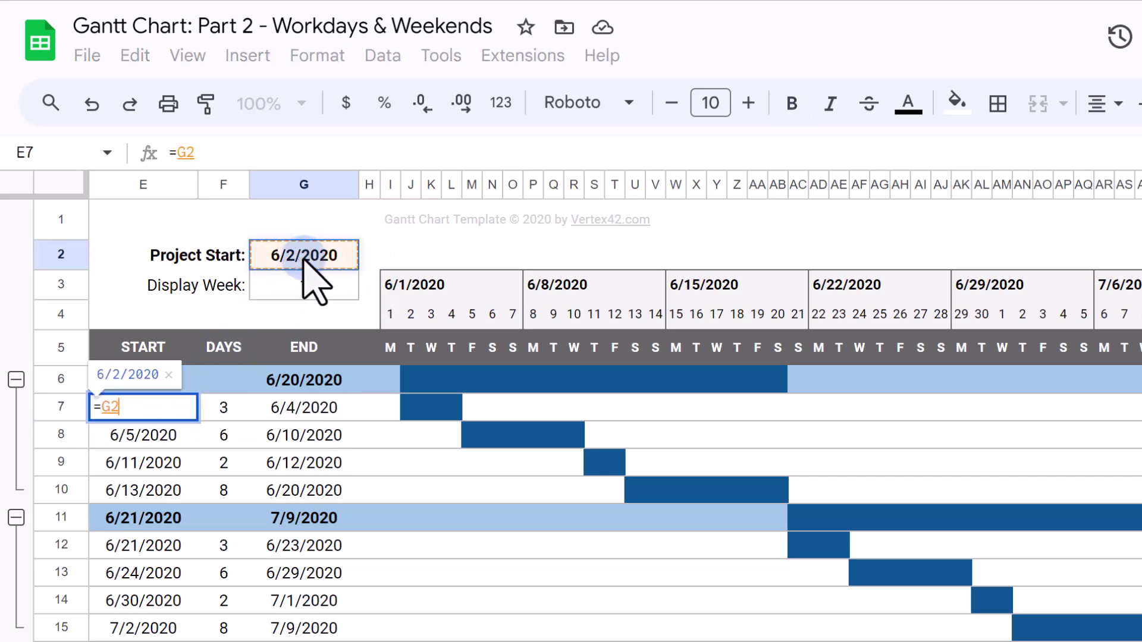
pyautogui.press('Return')
pyautogui.click(303, 259)
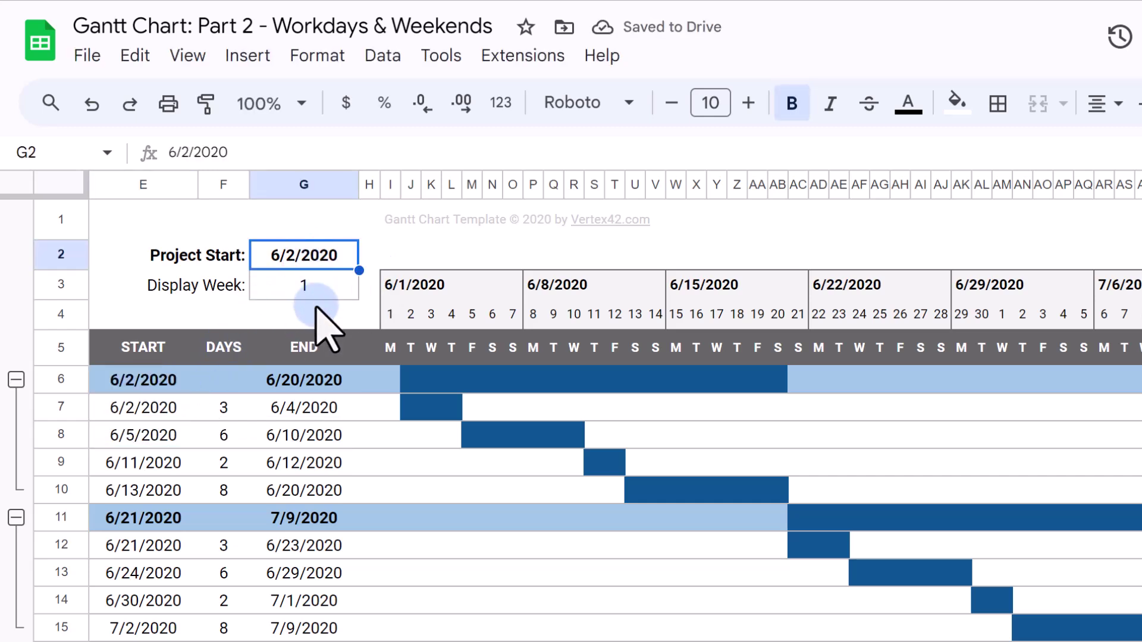
pyautogui.write('9/1/2024')
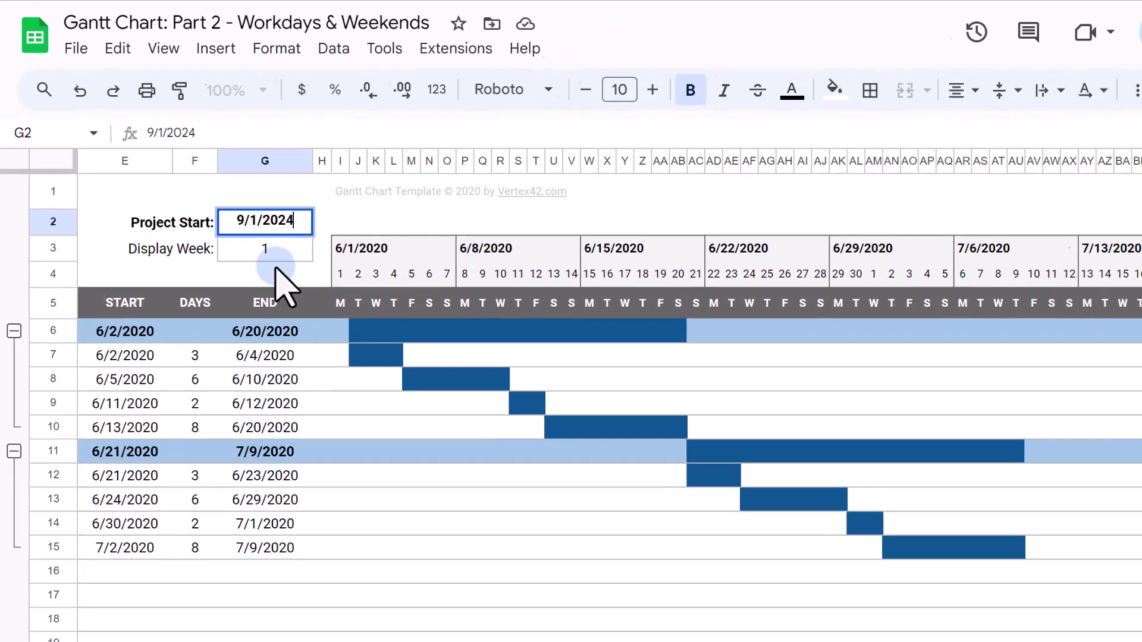
pyautogui.press('Return')
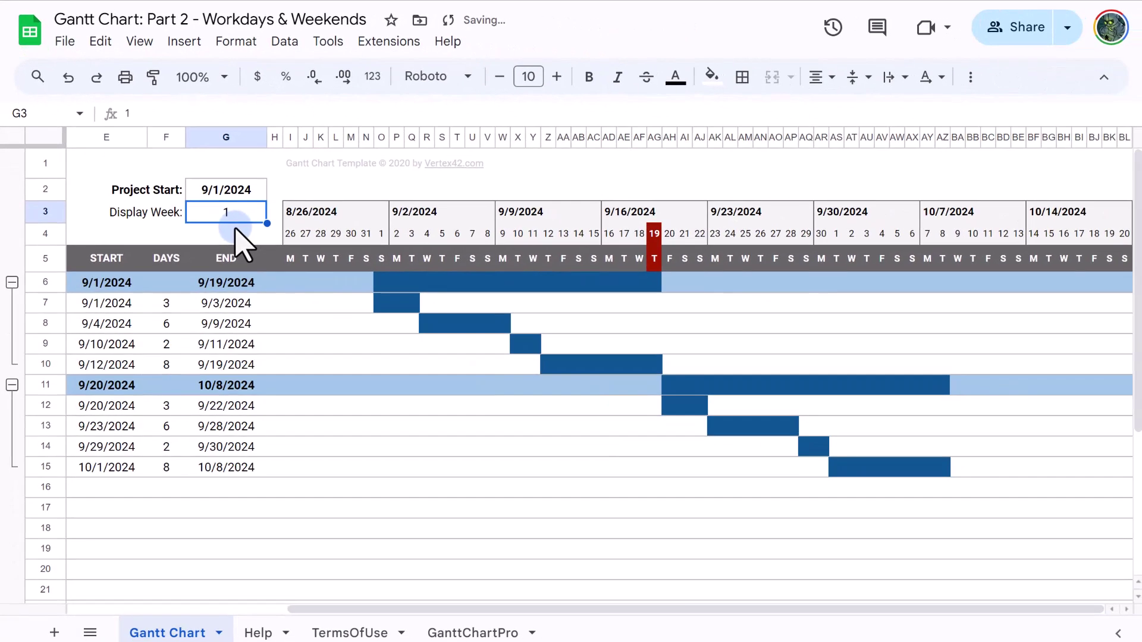
# Clear and delete the weekly date headings in row 3, resetting it to automatic format.
pyautogui.moveTo(308, 214); pyautogui.dragTo(1092, 230)
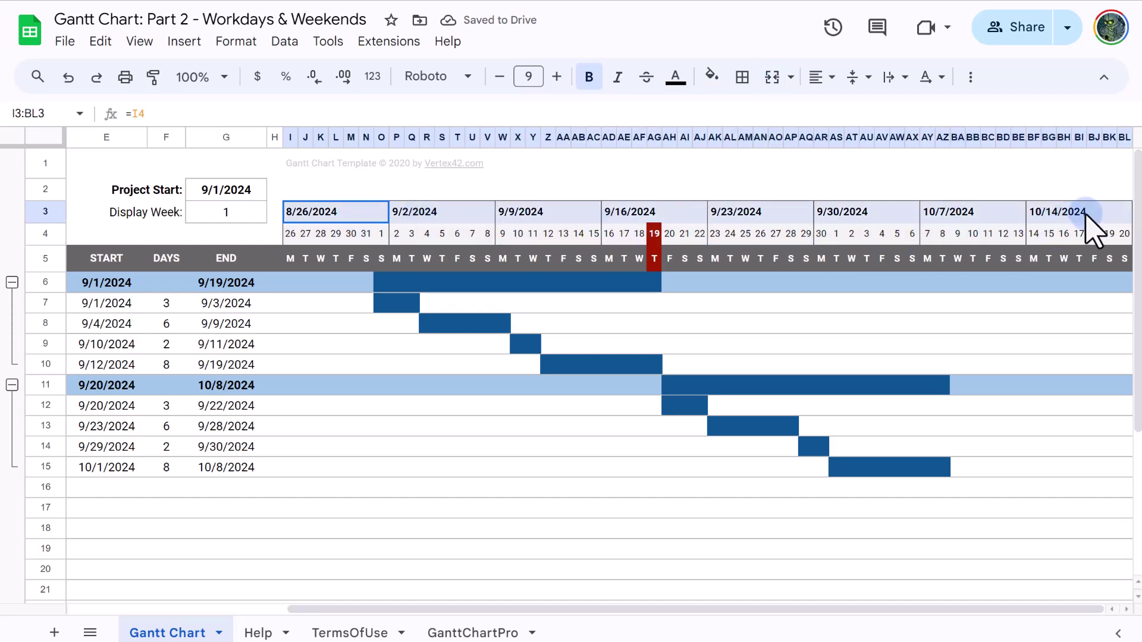
pyautogui.hotkey('ctrl', '\\')
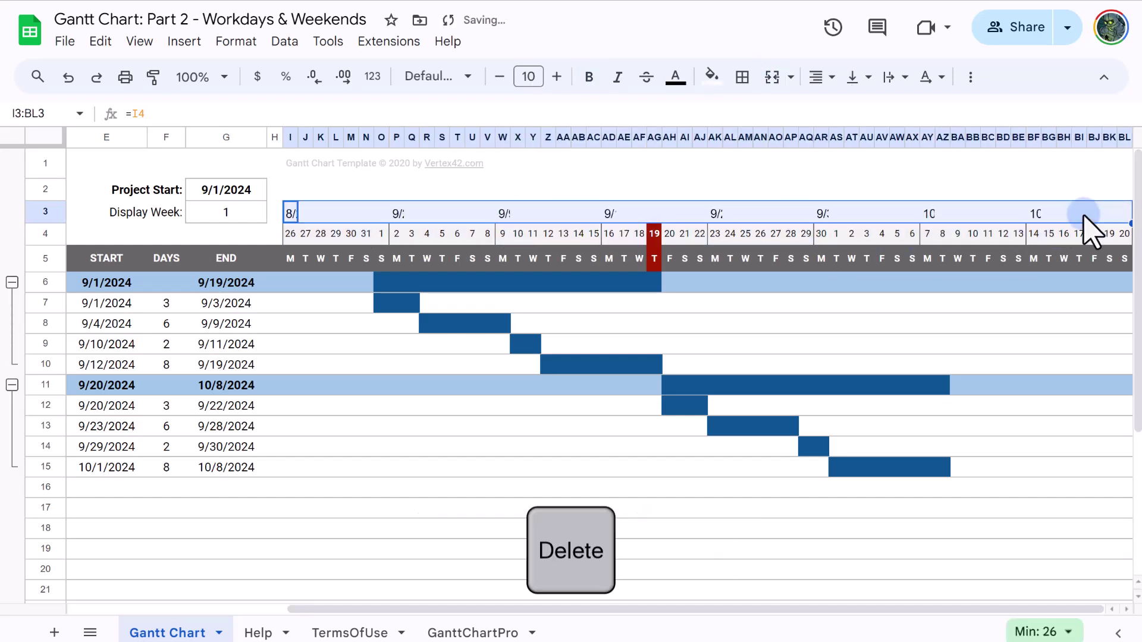
pyautogui.press('Delete')
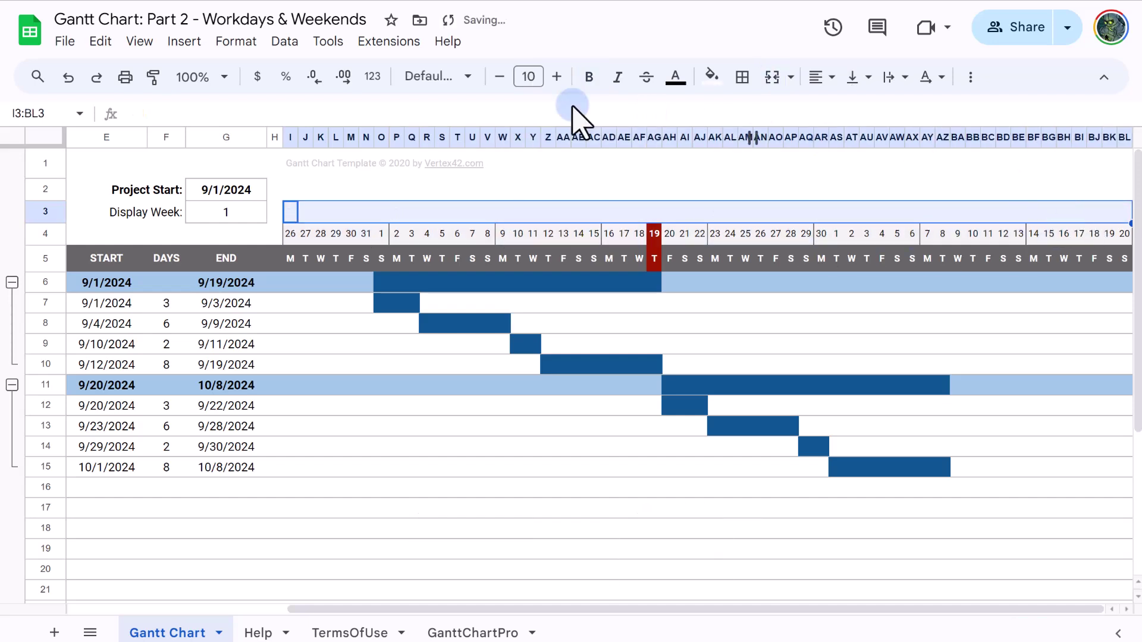
pyautogui.click(236, 41)
pyautogui.moveTo(267, 117)
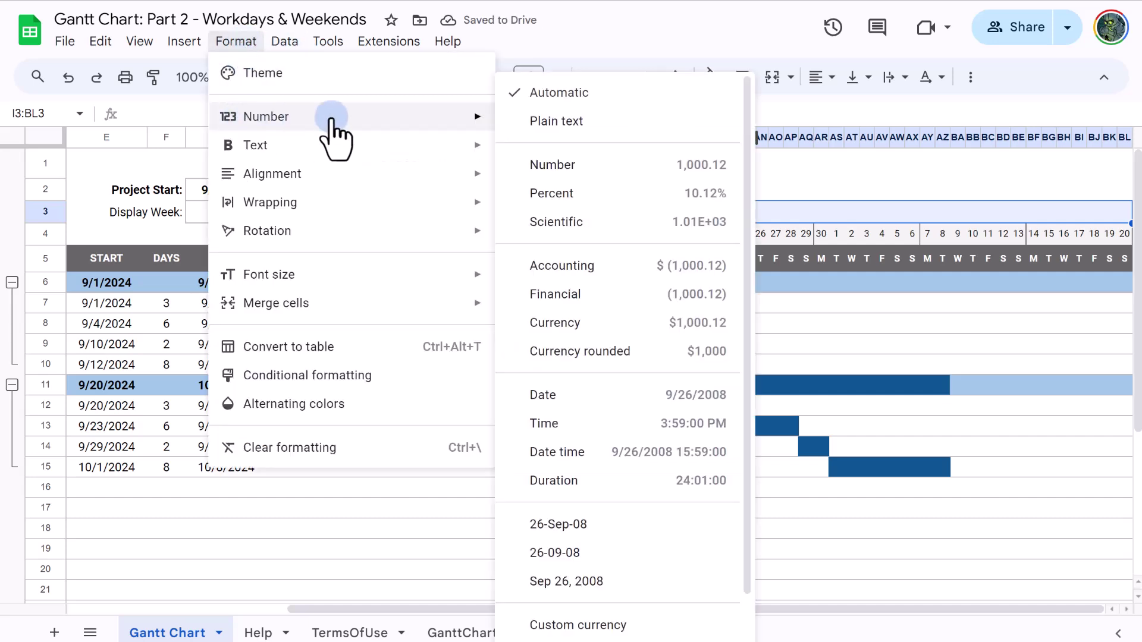
pyautogui.click(553, 96)
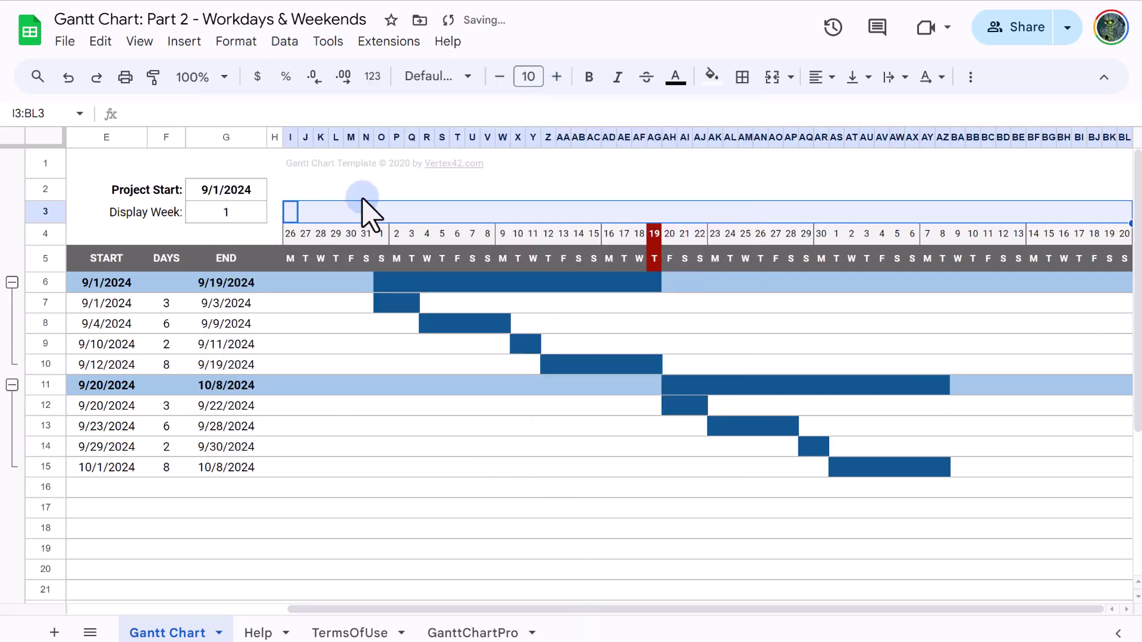
# Format row 4 days as 26-Sep-08 dates, rotated vertically, with a taller row.
pyautogui.click(294, 235)
pyautogui.hotkey('ctrl', 'shift', 'Right')
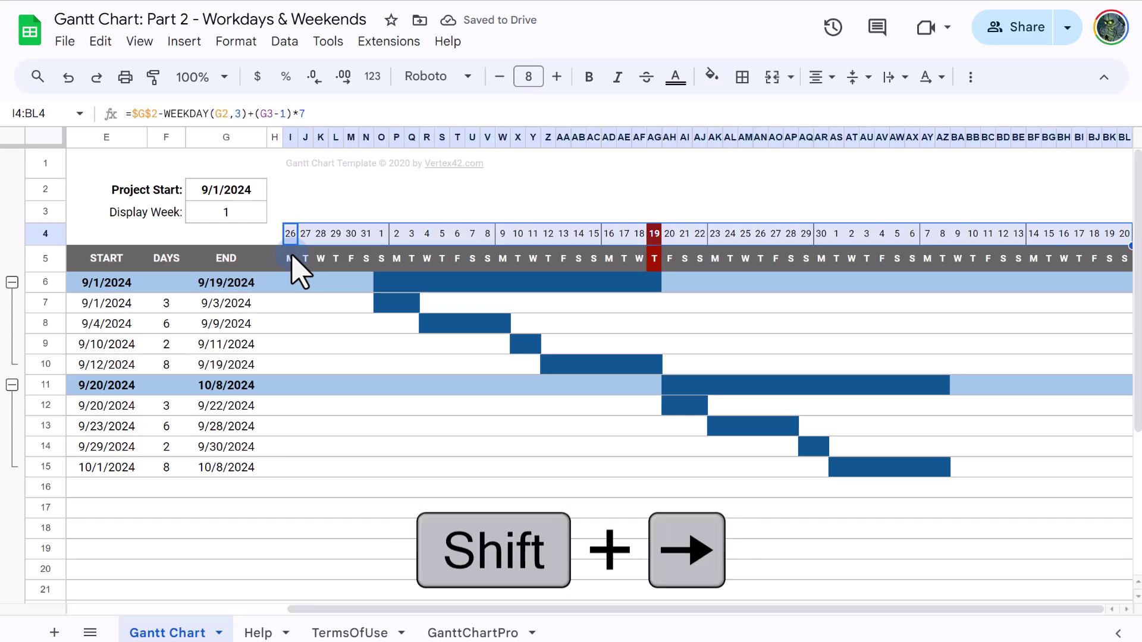
pyautogui.hotkey('alt', 'shift', '6')
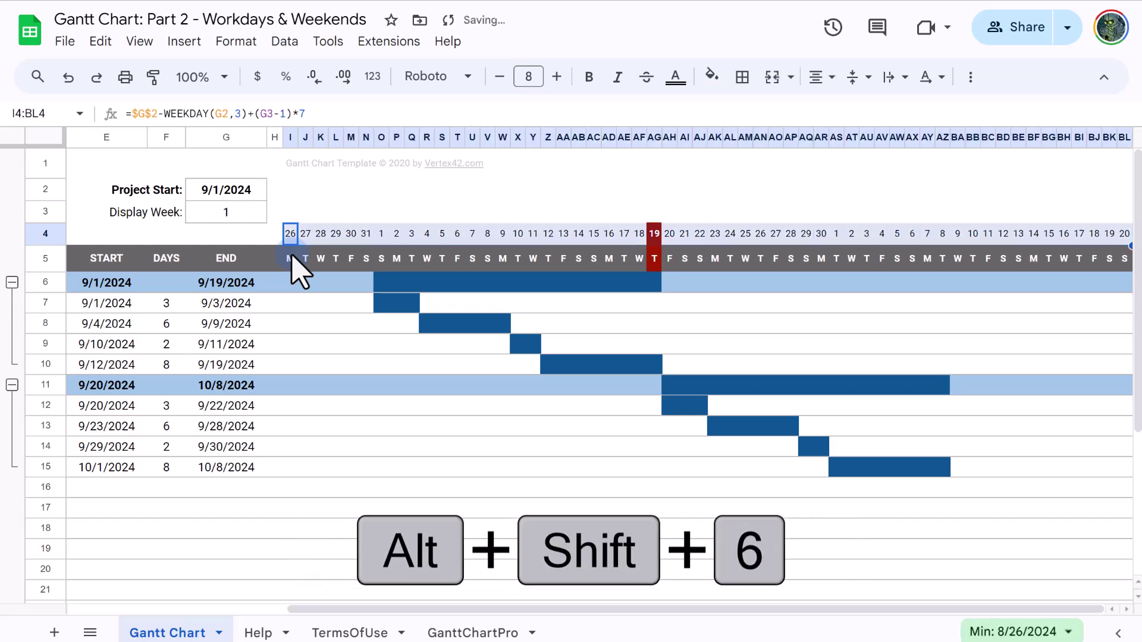
pyautogui.click(230, 41)
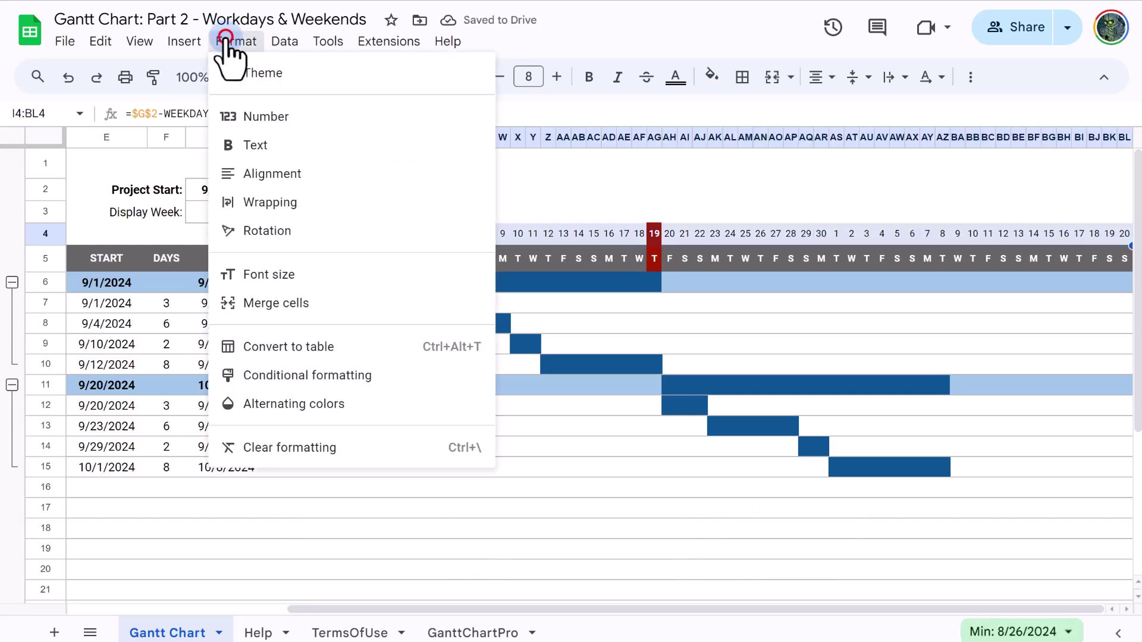
pyautogui.click(253, 120)
pyautogui.click(581, 527)
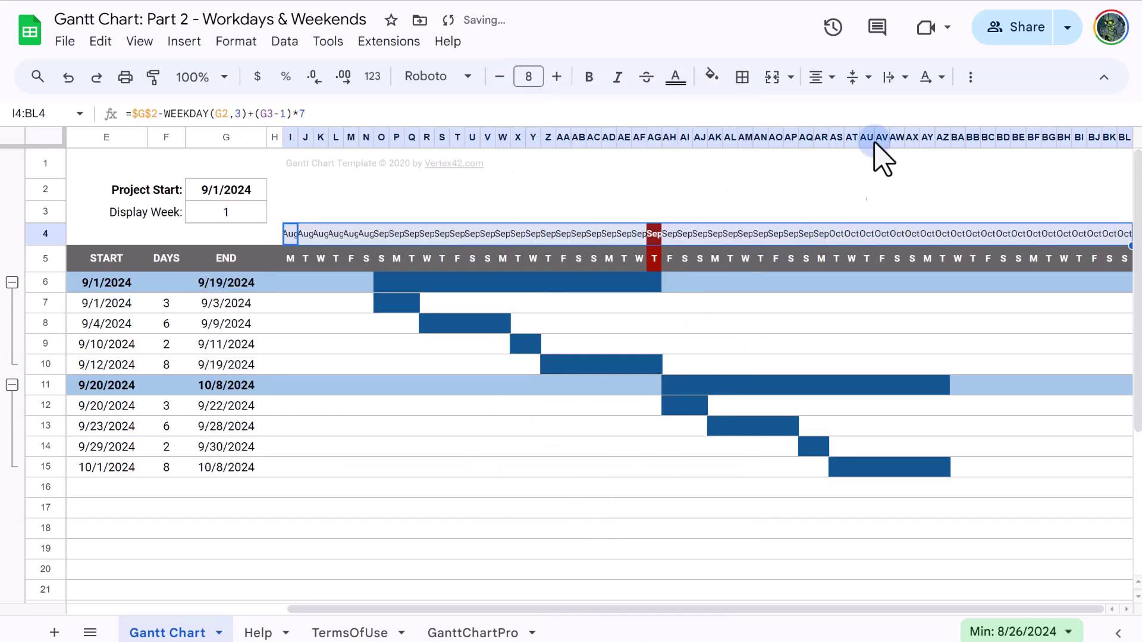
pyautogui.click(941, 78)
pyautogui.click(835, 114)
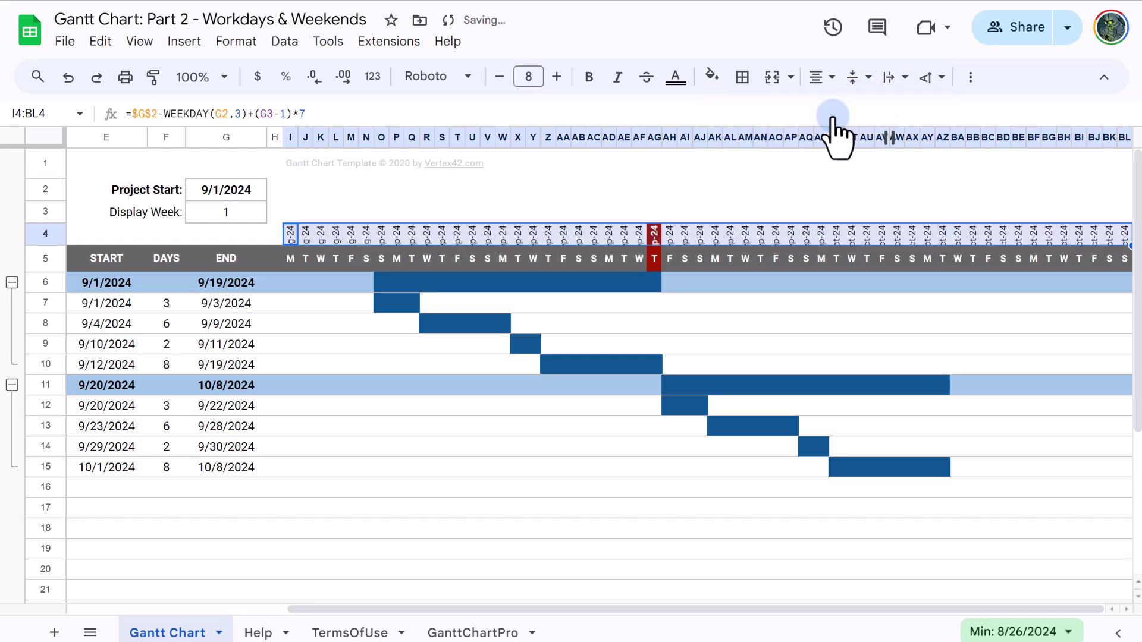
pyautogui.moveTo(68, 245); pyautogui.dragTo(68, 282)
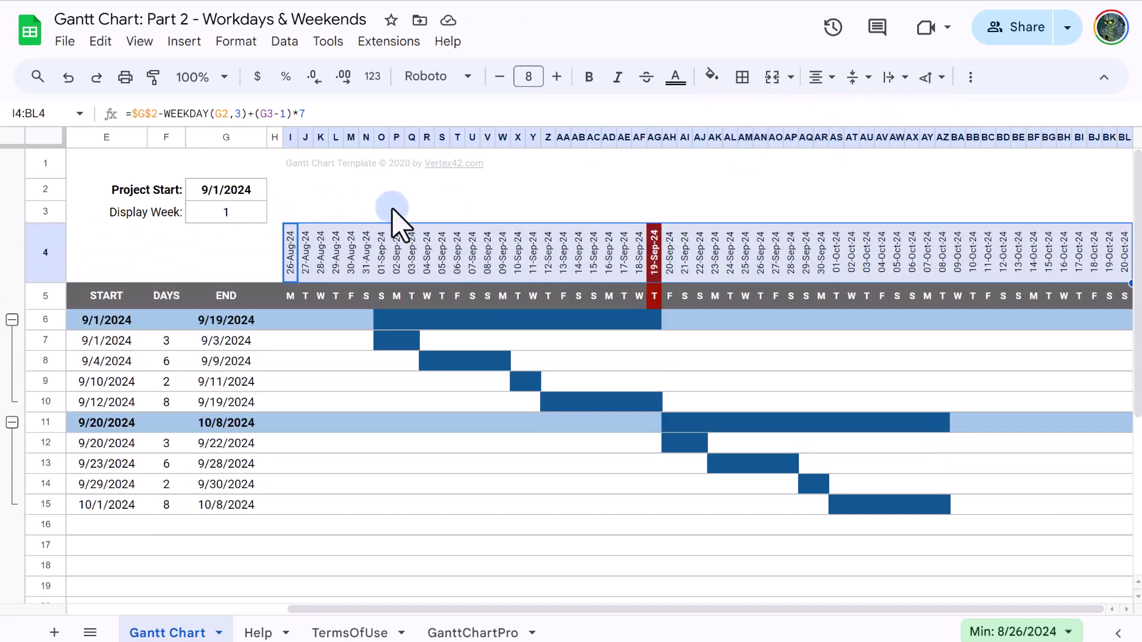
# Add a right-aligned 'Workdays:' label in O3, enter '0000011 in P3, and begin naming P3.
pyautogui.click(387, 211)
pyautogui.write('Workdays:')
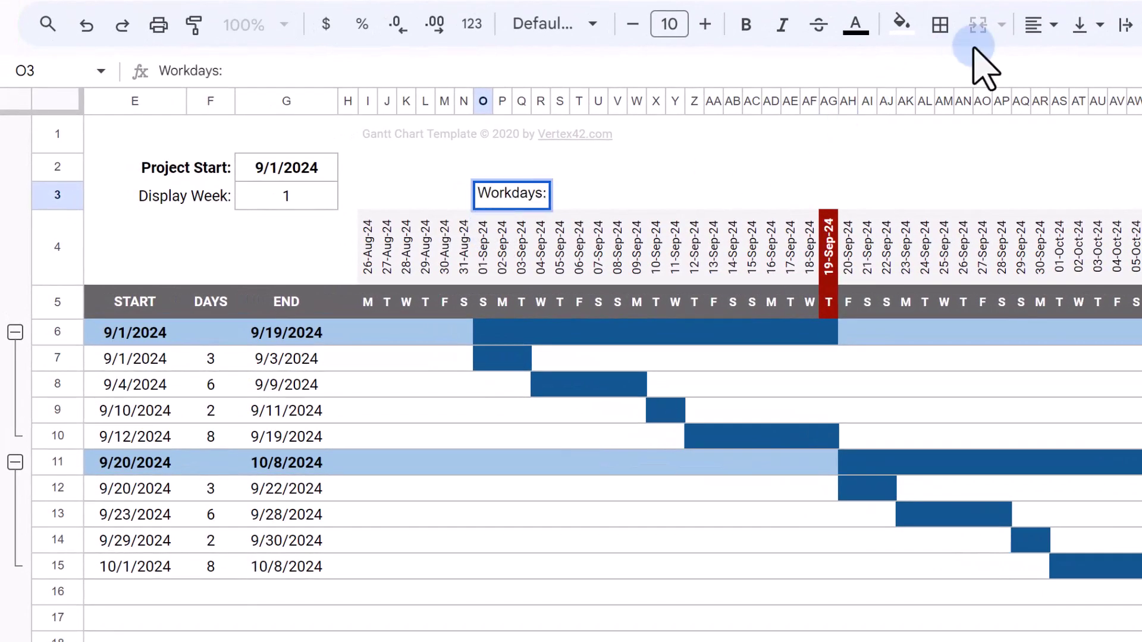
pyautogui.click(1035, 26)
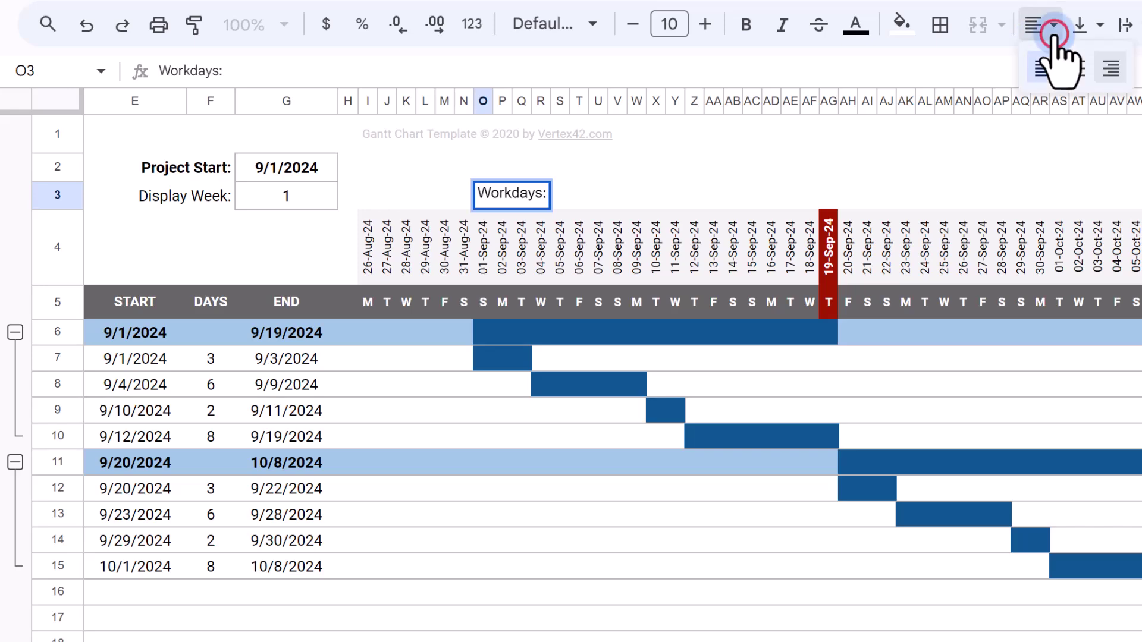
pyautogui.click(1111, 70)
pyautogui.click(635, 263)
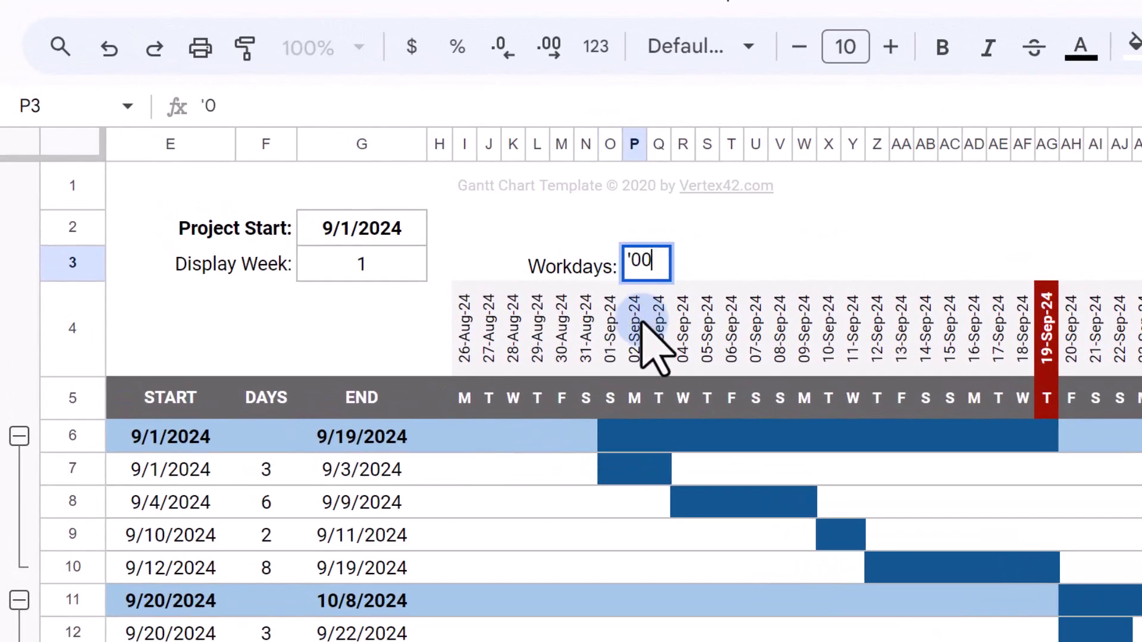
pyautogui.press('Return')
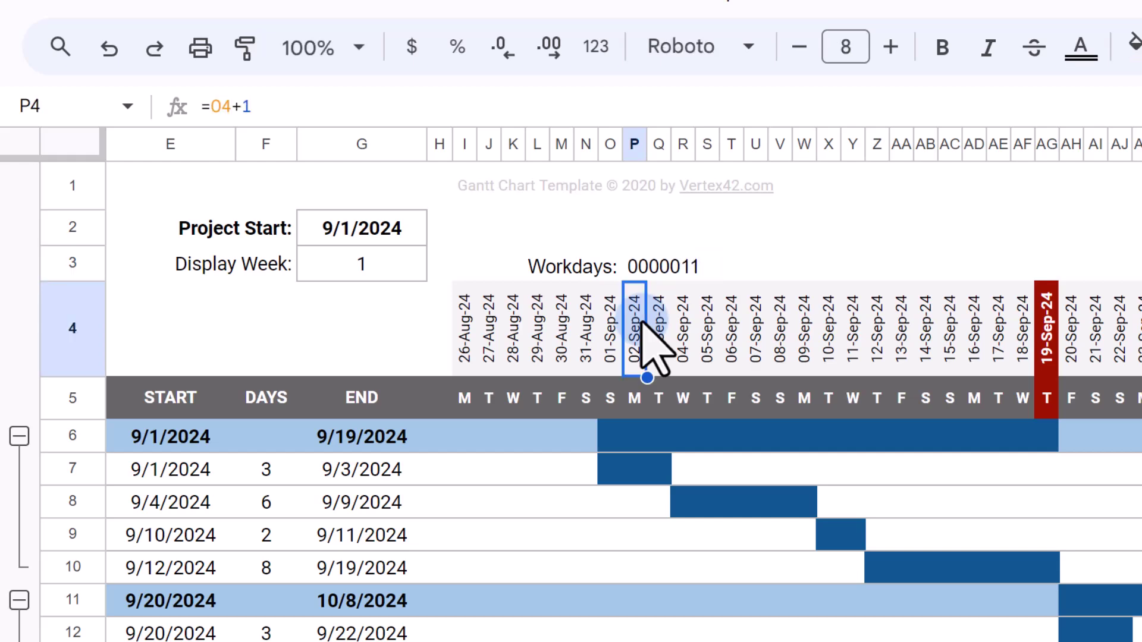
pyautogui.click(635, 266)
pyautogui.click(67, 115)
pyautogui.write('workdays_')
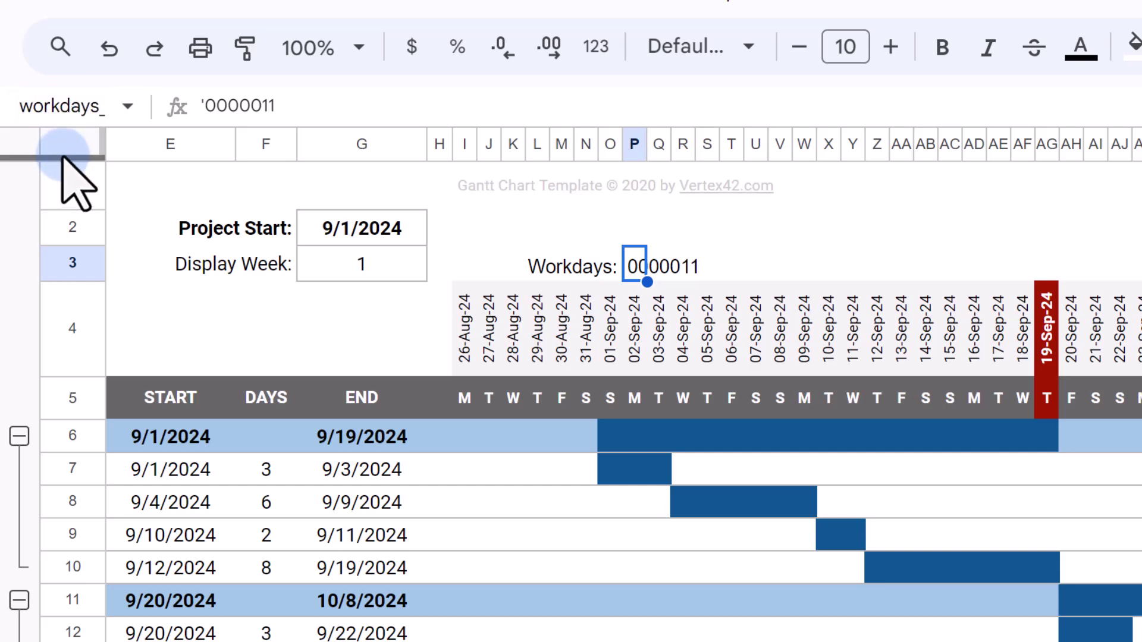
# Enter =WORKDAY.INTL(I4,1,workdays_option) in J4 and fill it across row 4 to BL4.
pyautogui.click(483, 330)
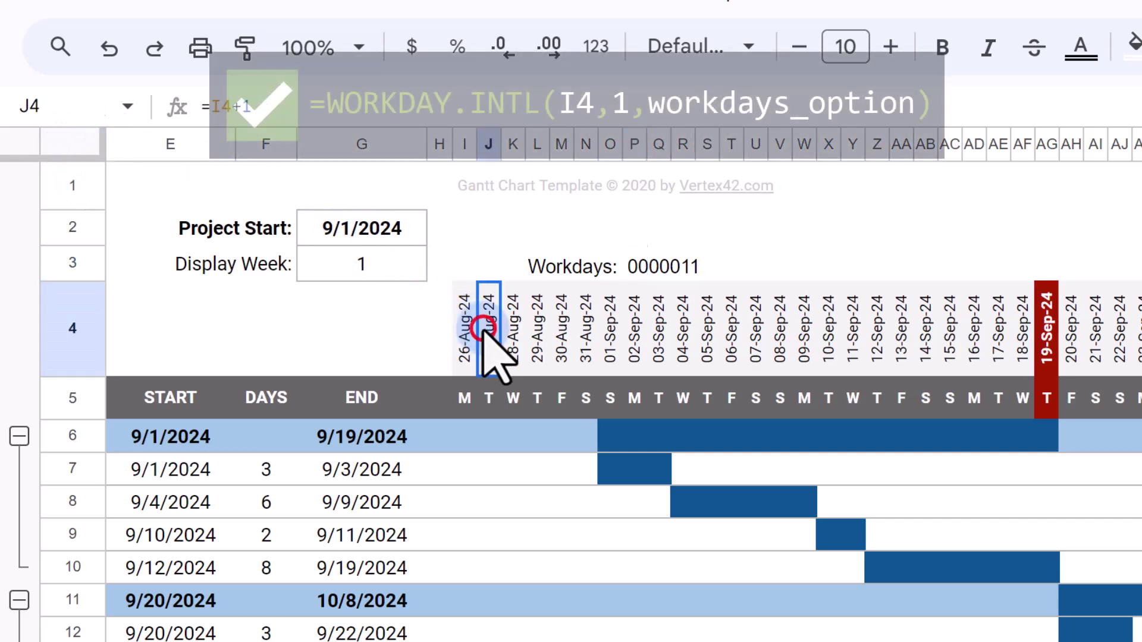
pyautogui.write('=')
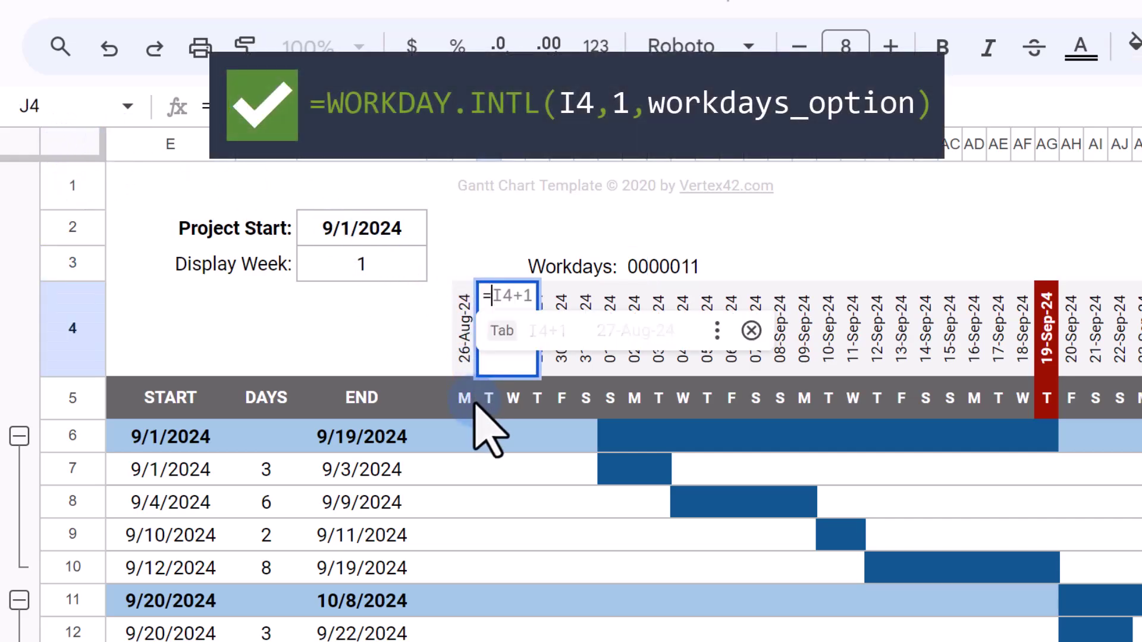
pyautogui.write('WORK')
pyautogui.click(539, 409)
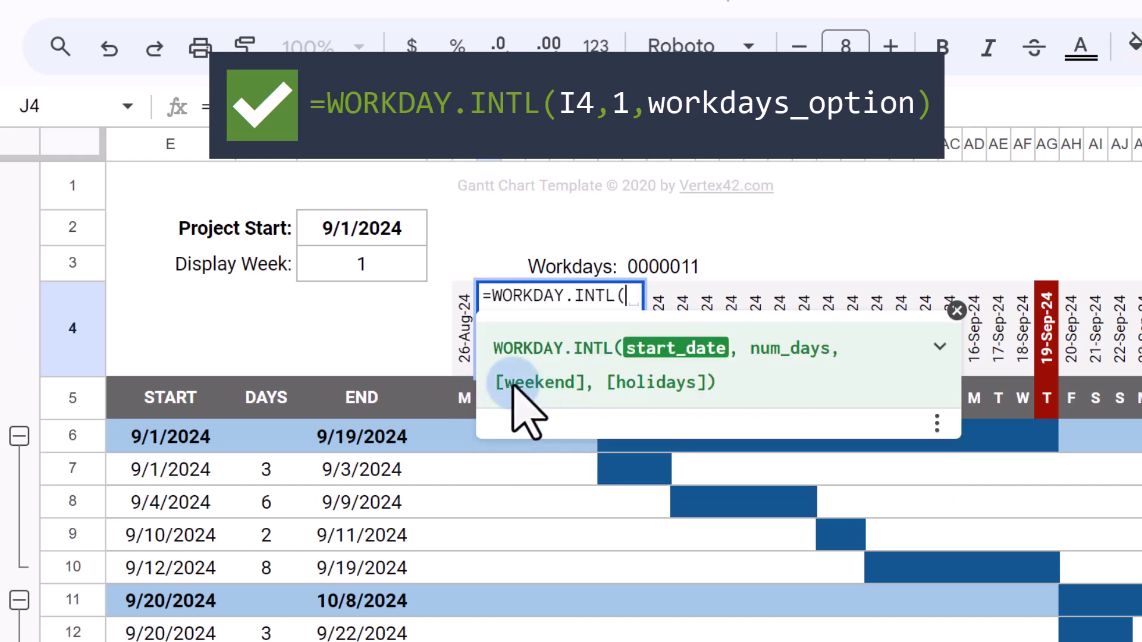
pyautogui.click(464, 339)
pyautogui.write(',')
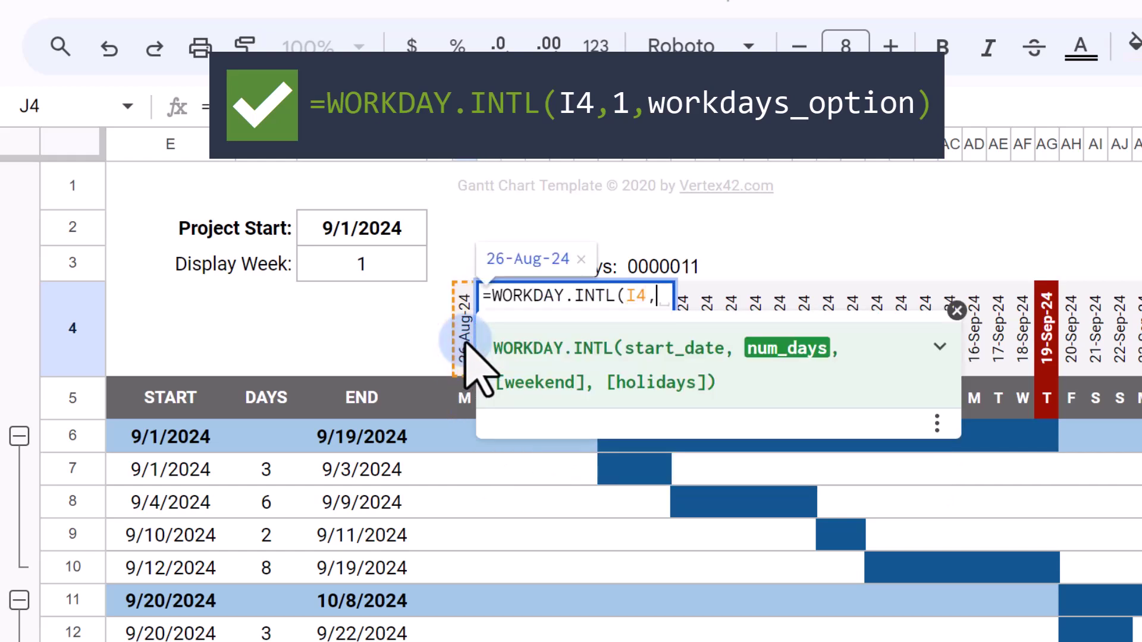
pyautogui.write('1,wo')
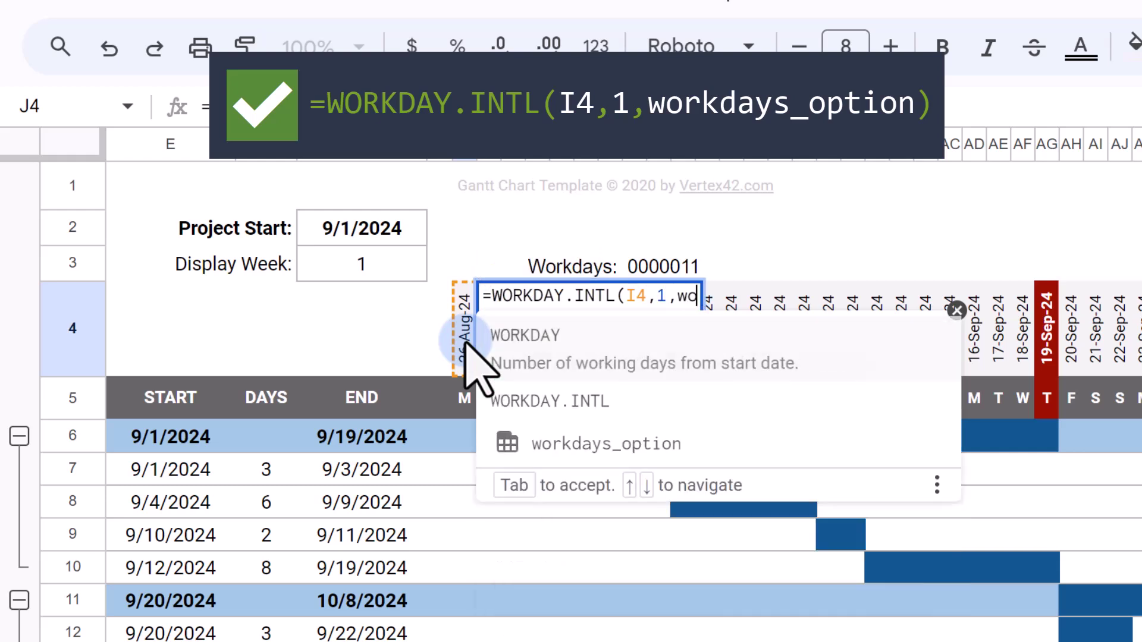
pyautogui.write('r')
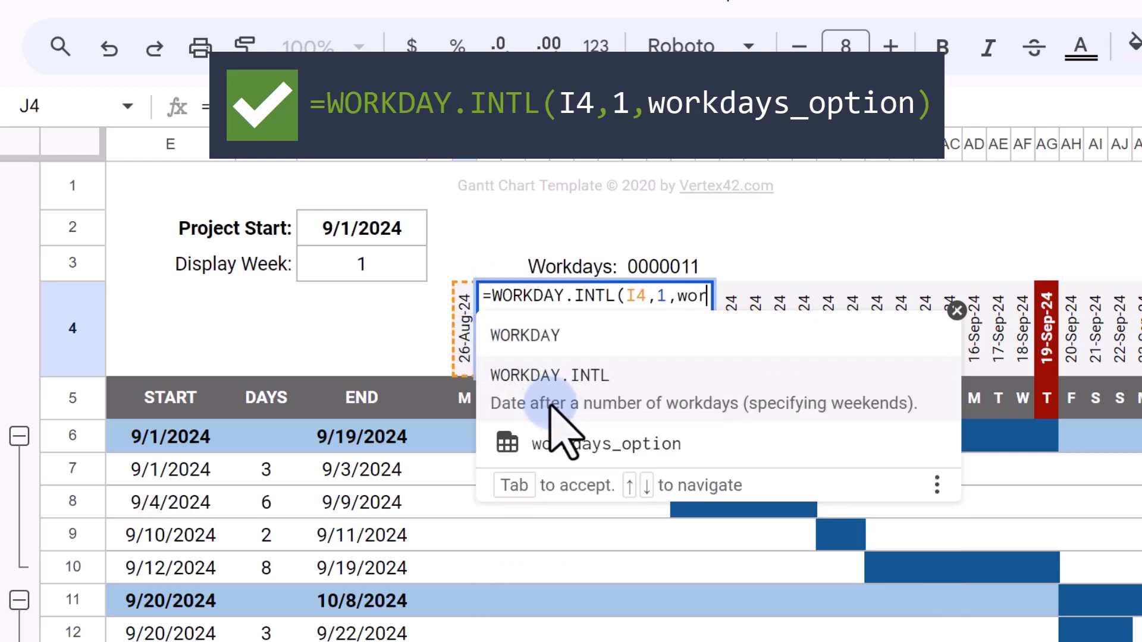
pyautogui.click(569, 437)
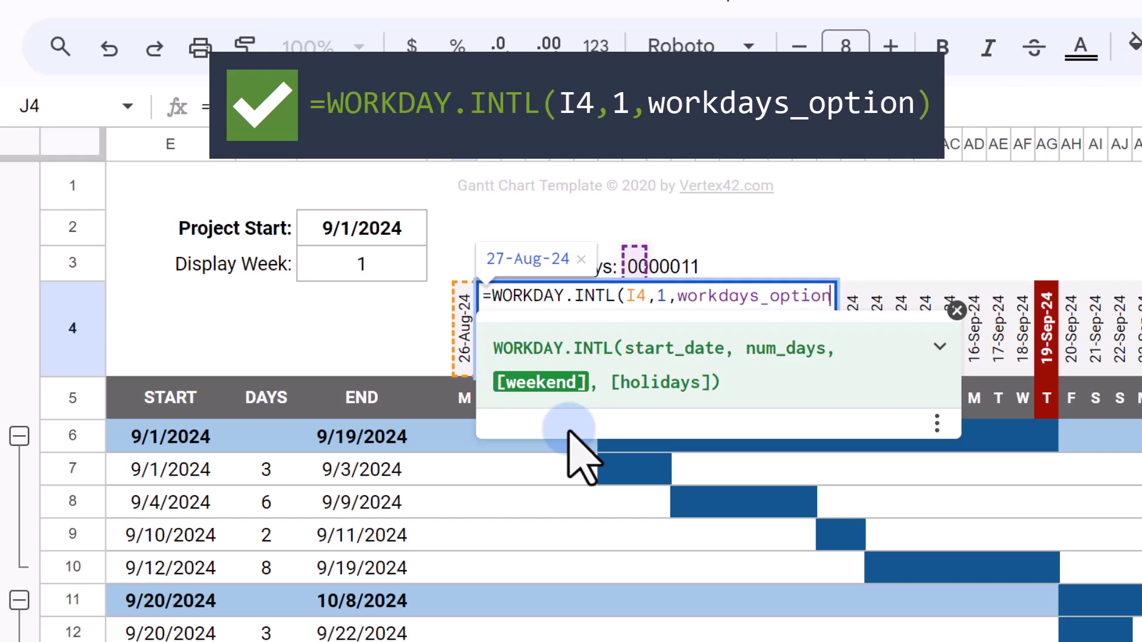
pyautogui.write(')')
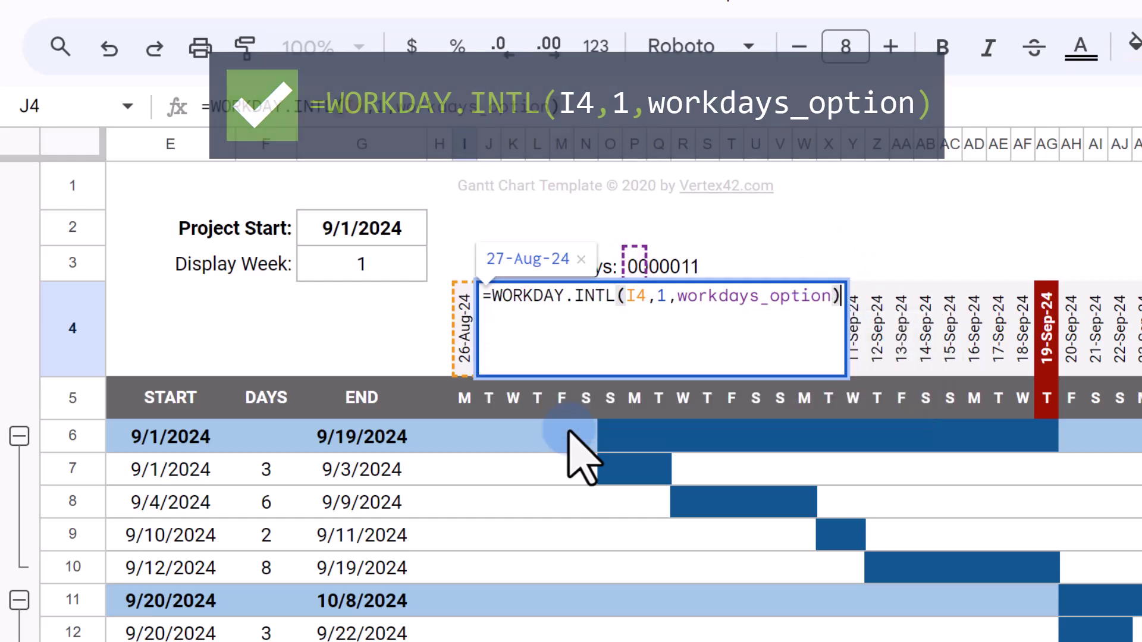
pyautogui.press('Return')
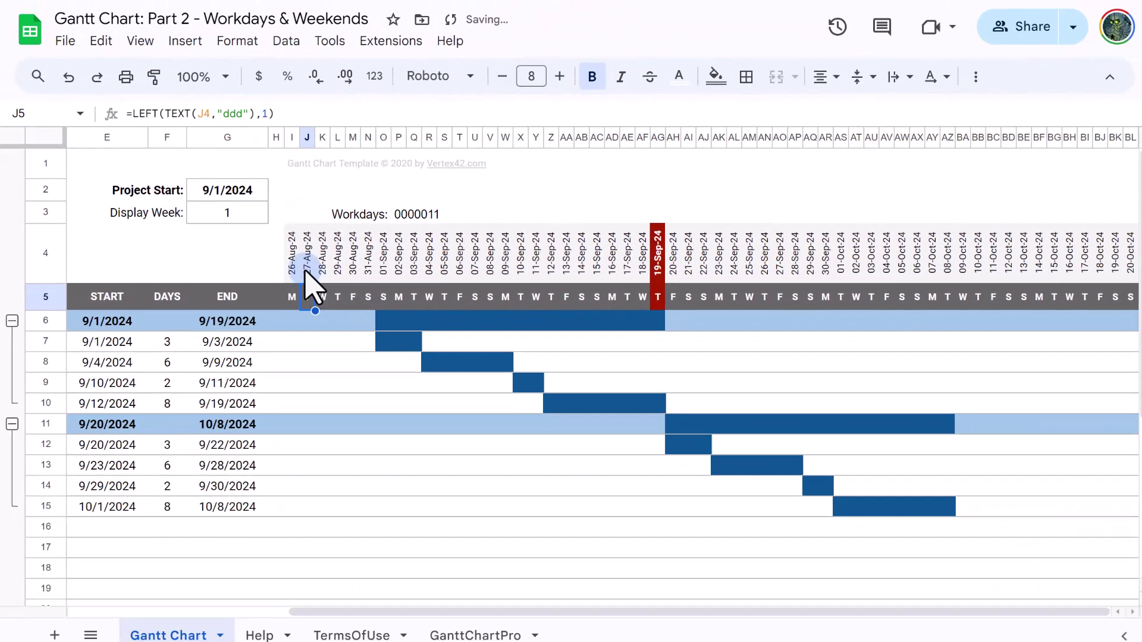
pyautogui.click(307, 272)
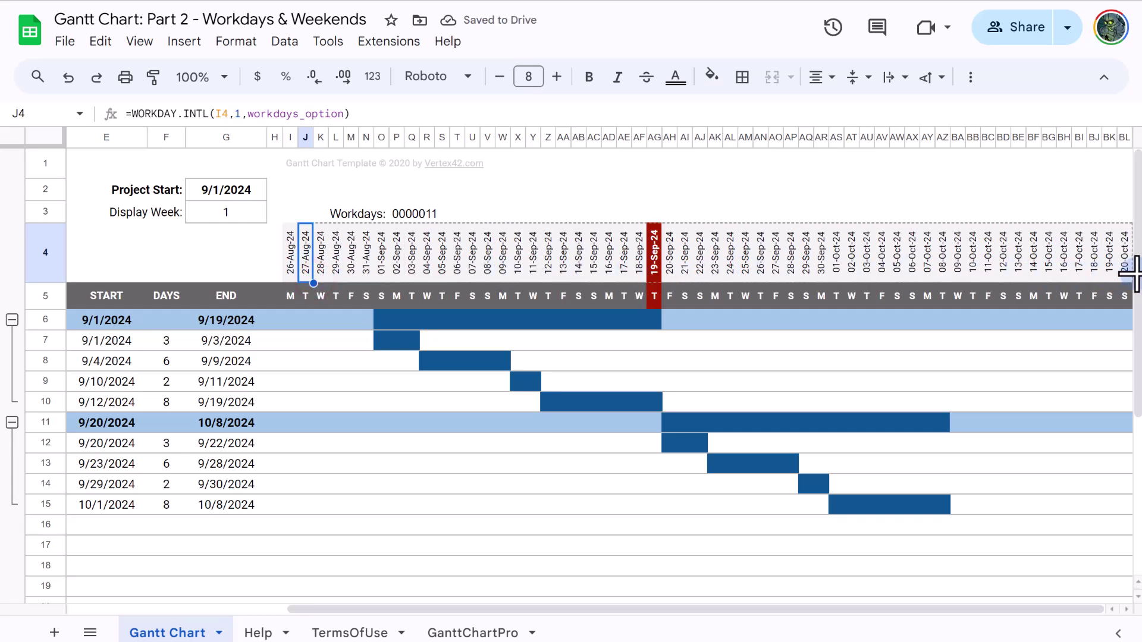
pyautogui.moveTo(313, 283); pyautogui.dragTo(1129, 276)
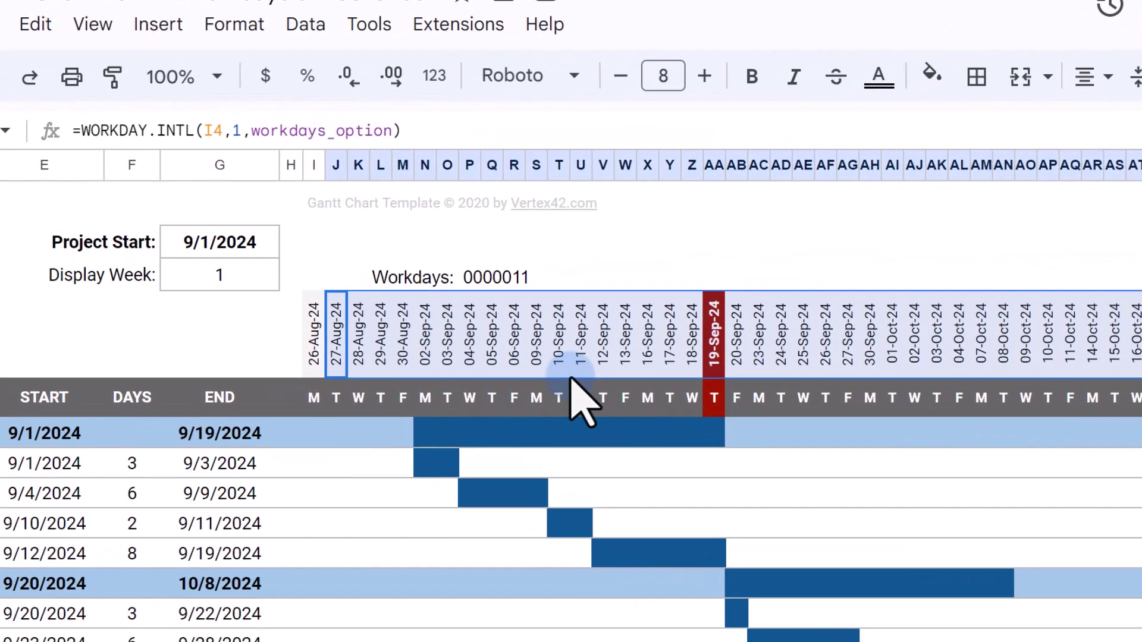
pyautogui.click(559, 242)
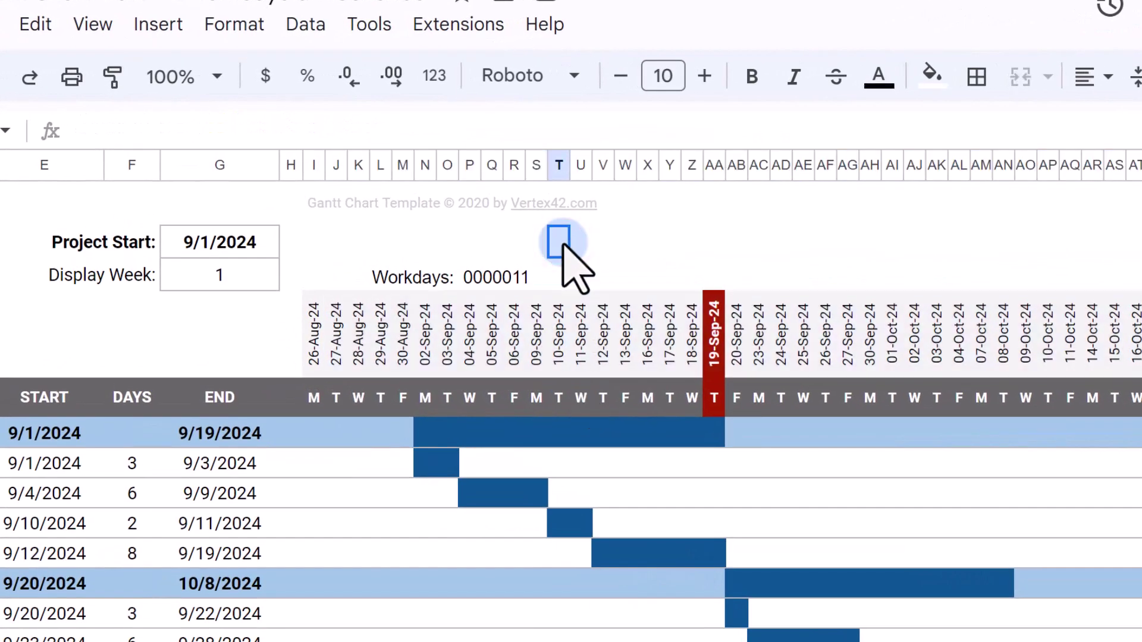
pyautogui.write('M\tT\tW\tT\tF\tS\tS')
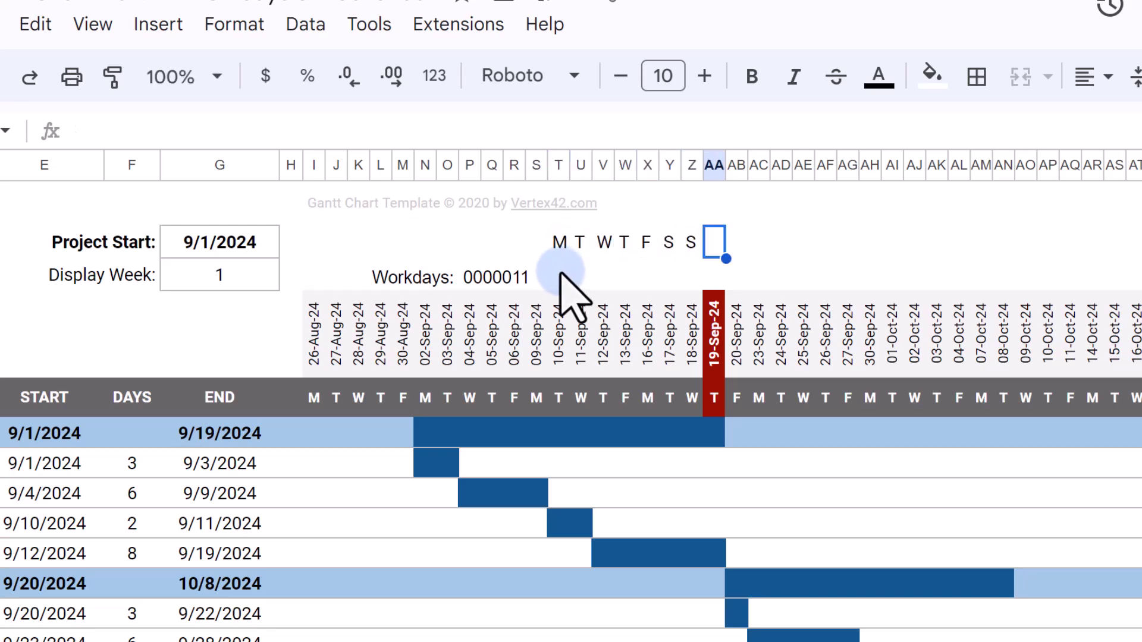
# Insert checkboxes in T3:Z3 and set the Workdays cell to =JOIN(,T3:Z3).
pyautogui.moveTo(560, 277); pyautogui.dragTo(696, 279)
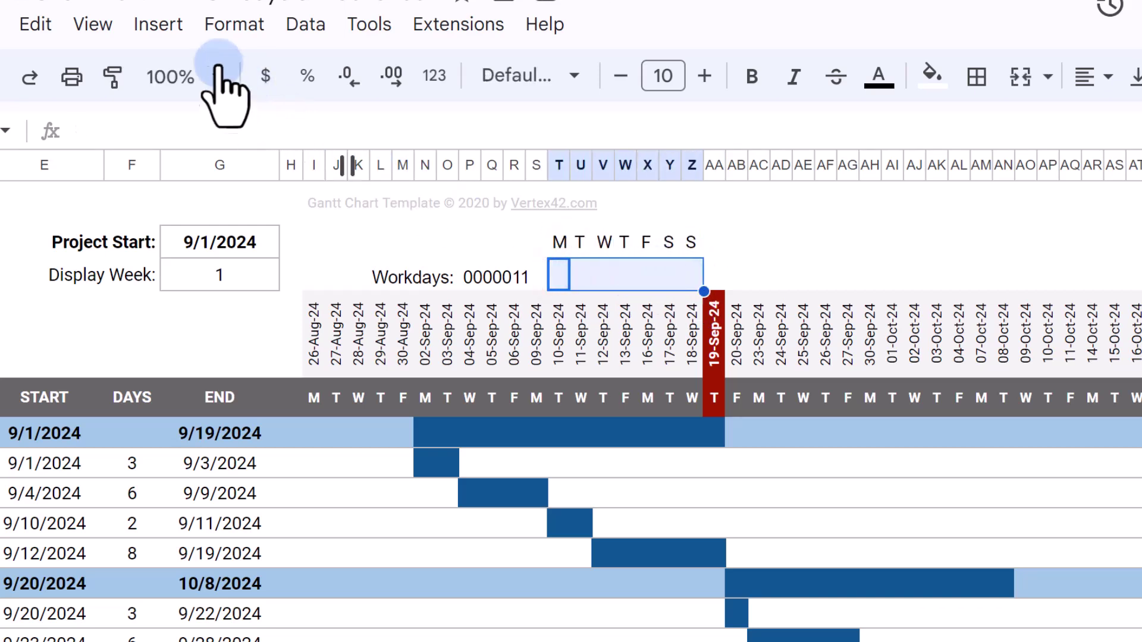
pyautogui.click(159, 24)
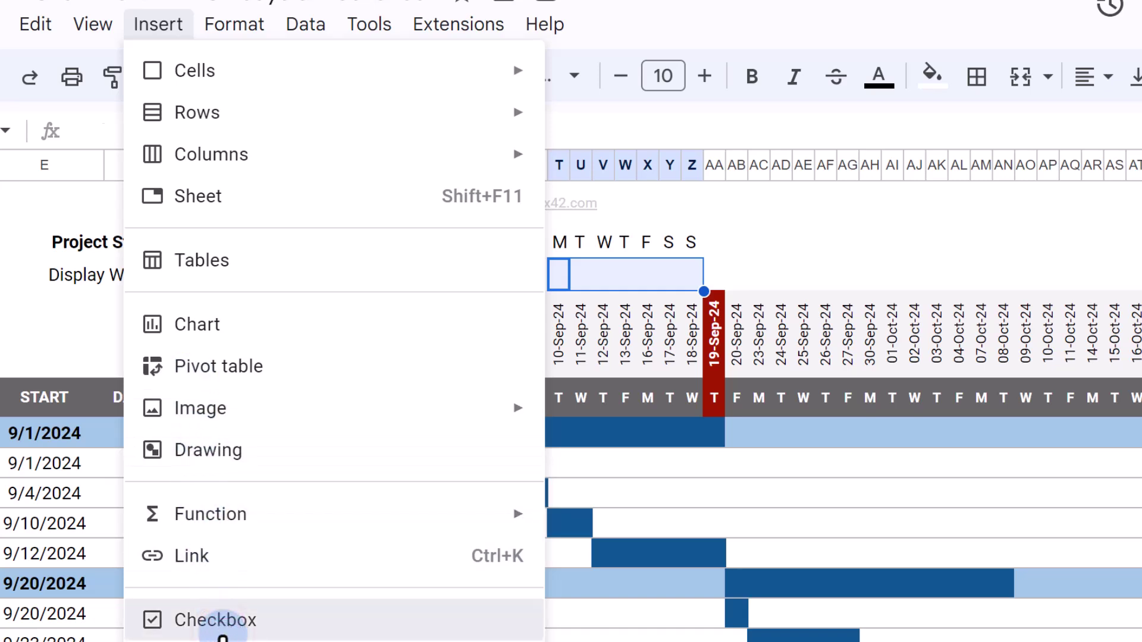
pyautogui.click(221, 621)
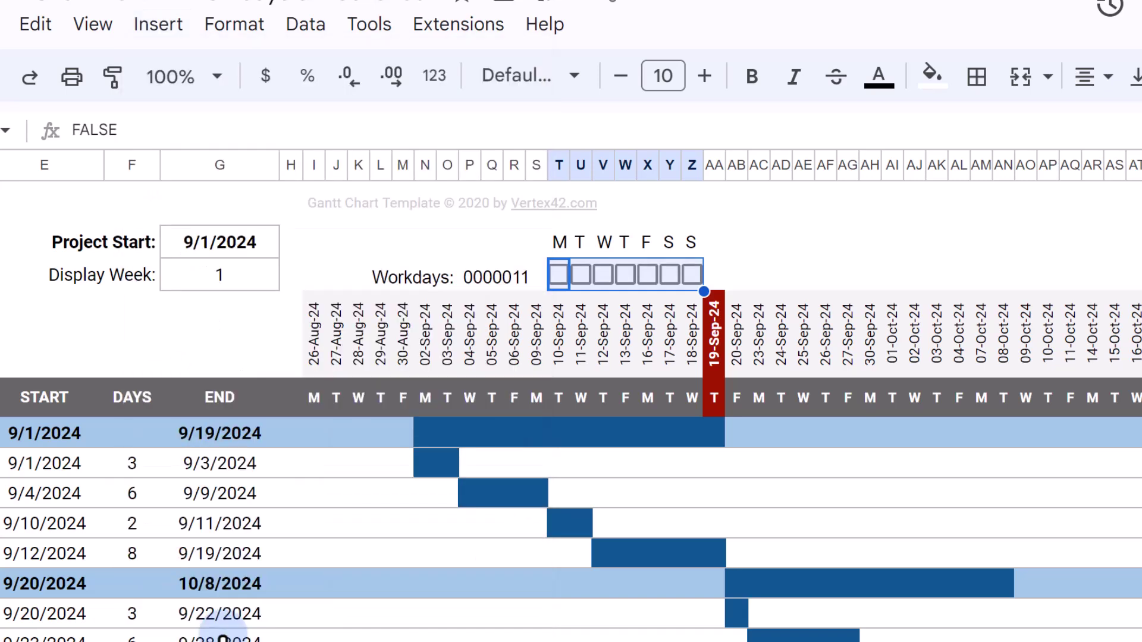
pyautogui.click(472, 278)
pyautogui.write('=JOIN')
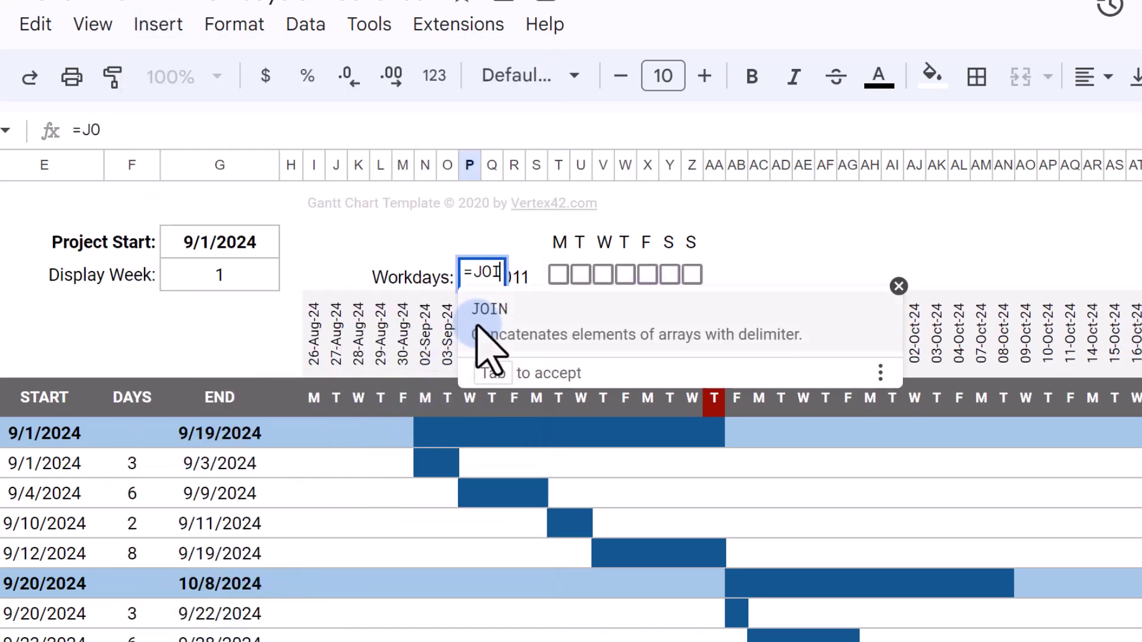
pyautogui.write('(,')
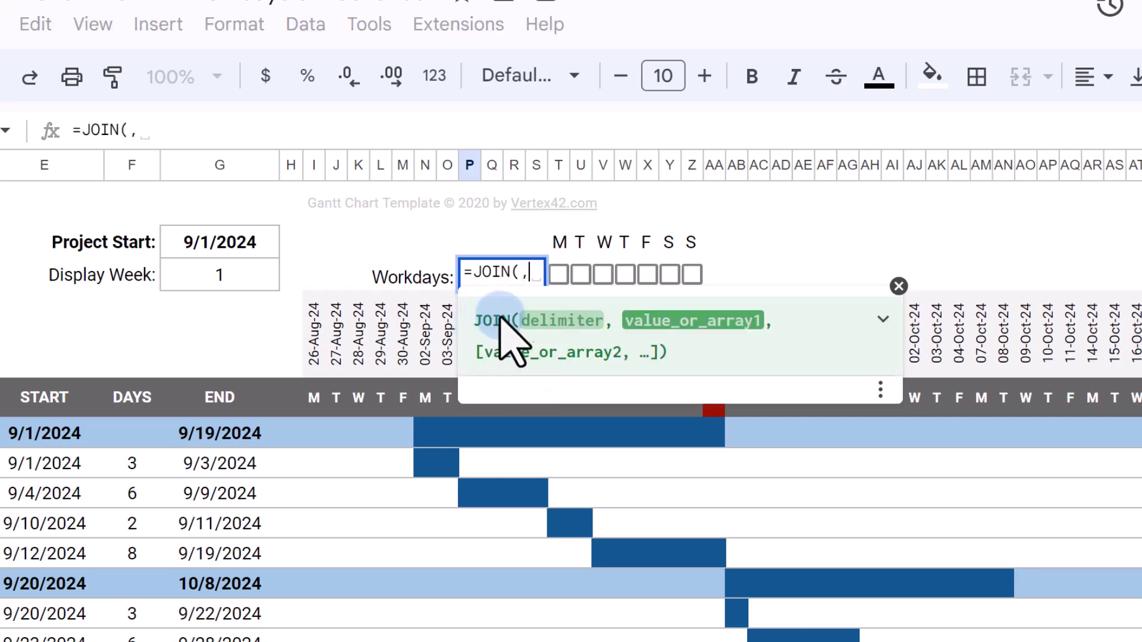
pyautogui.moveTo(560, 274); pyautogui.dragTo(706, 303)
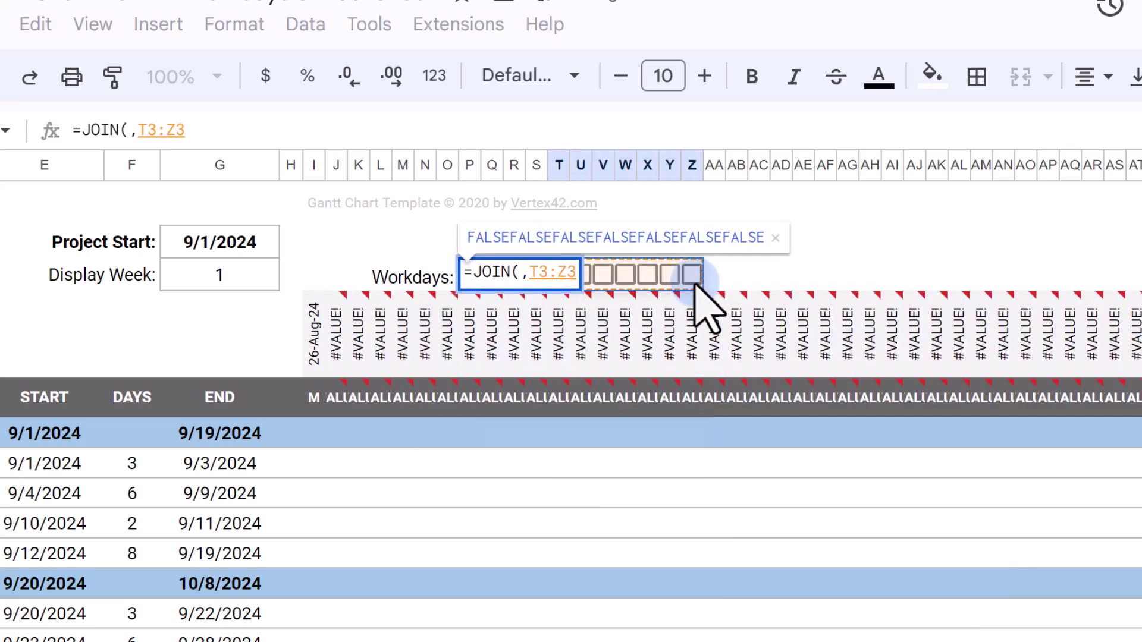
pyautogui.write(')')
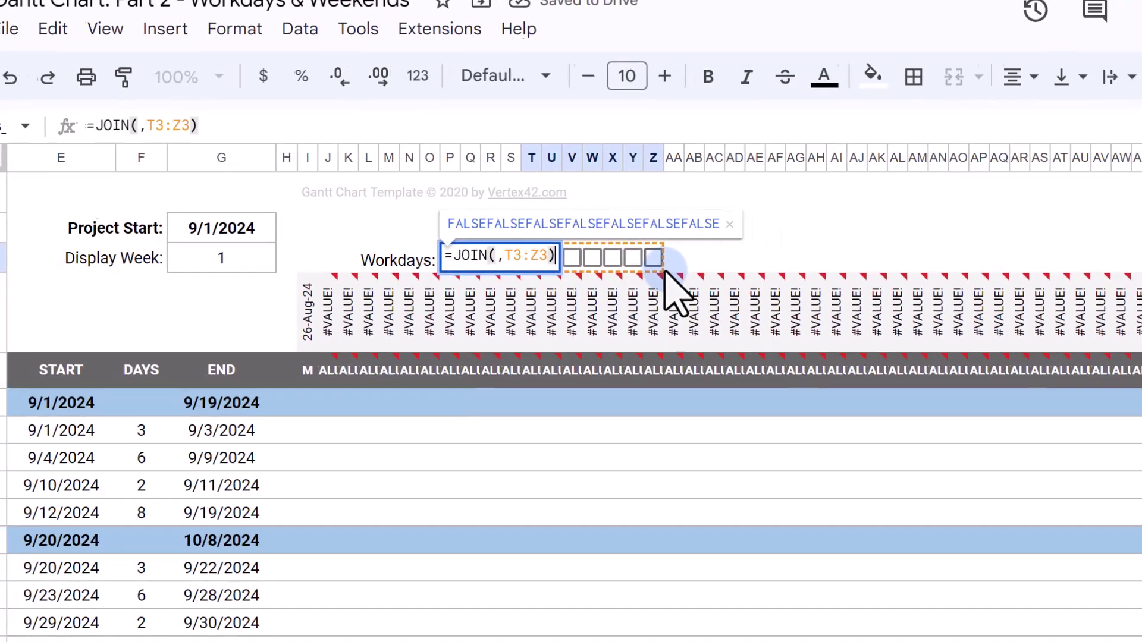
pyautogui.press('Return')
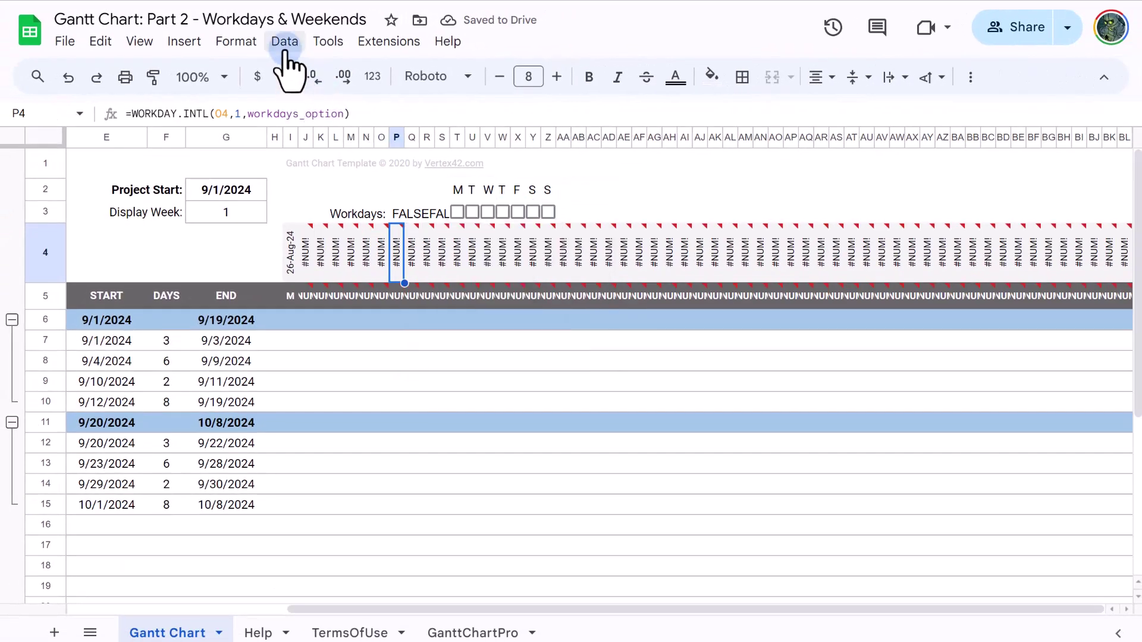
# Give the T3:Z3 checkboxes custom values 1 and 0, then tick Saturday and Sunday.
pyautogui.click(285, 46)
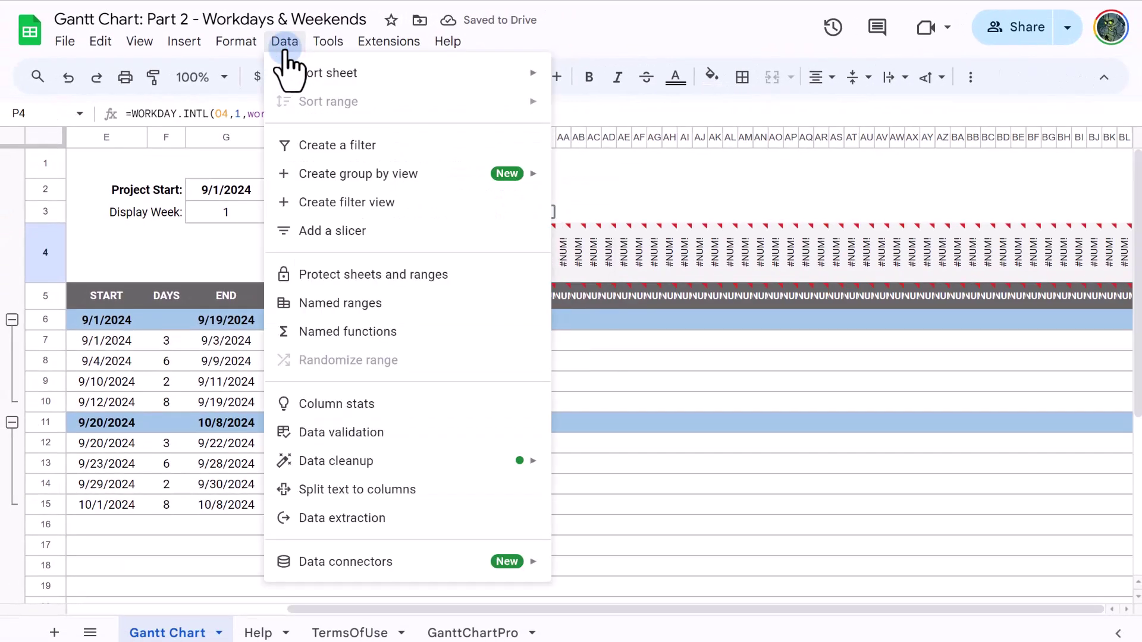
pyautogui.click(312, 434)
pyautogui.click(912, 145)
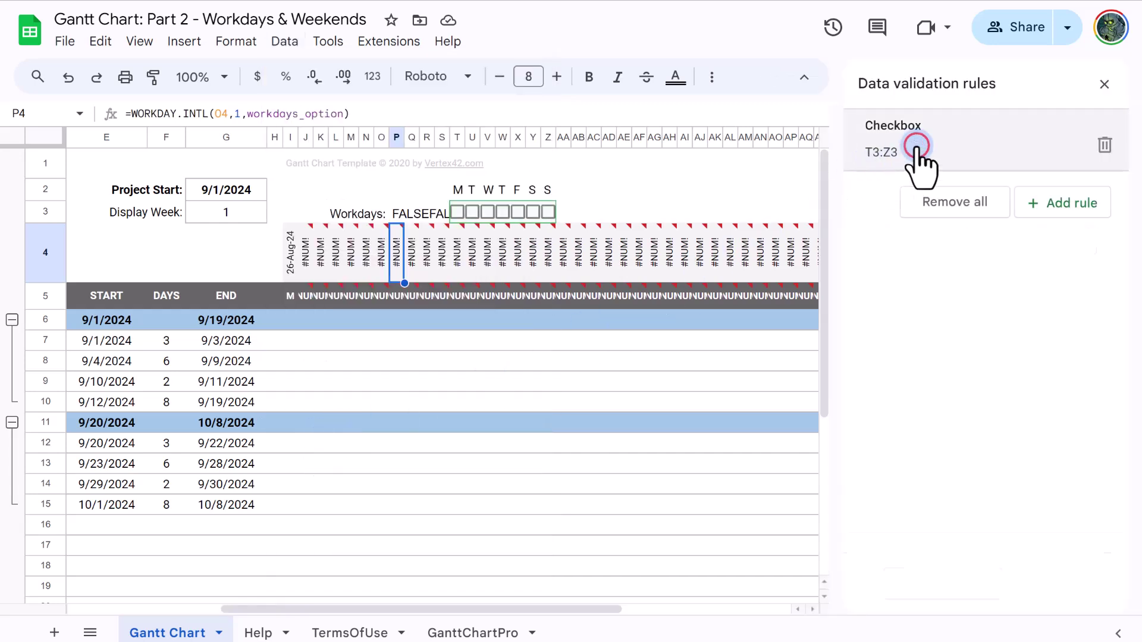
pyautogui.click(866, 287)
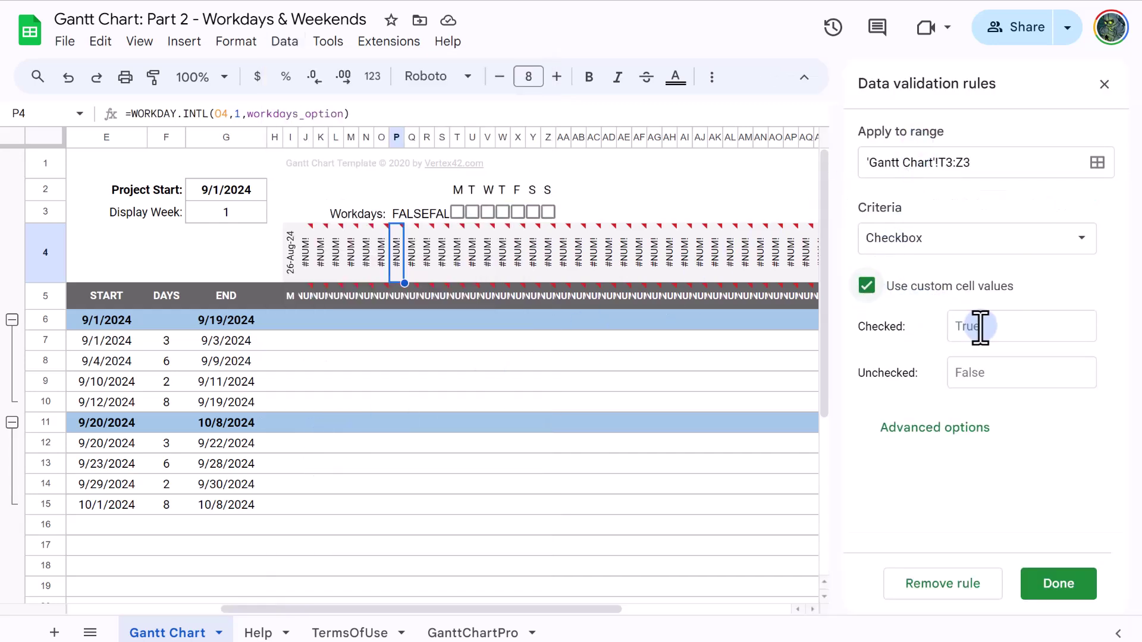
pyautogui.write('1')
pyautogui.click(975, 376)
pyautogui.write('0')
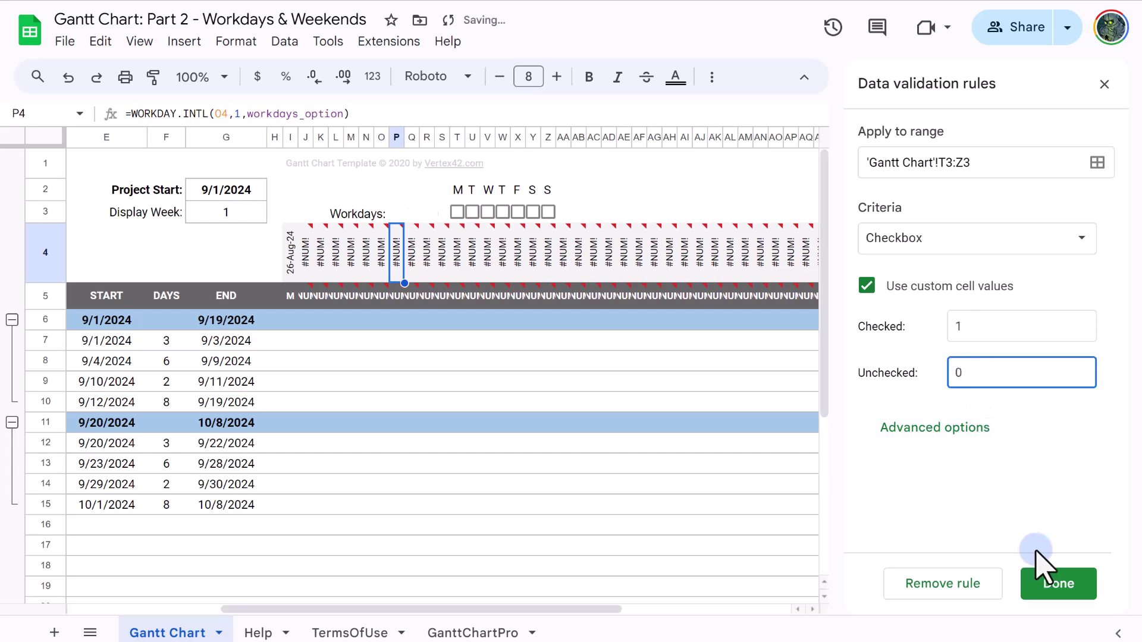
pyautogui.click(1055, 584)
pyautogui.click(1105, 85)
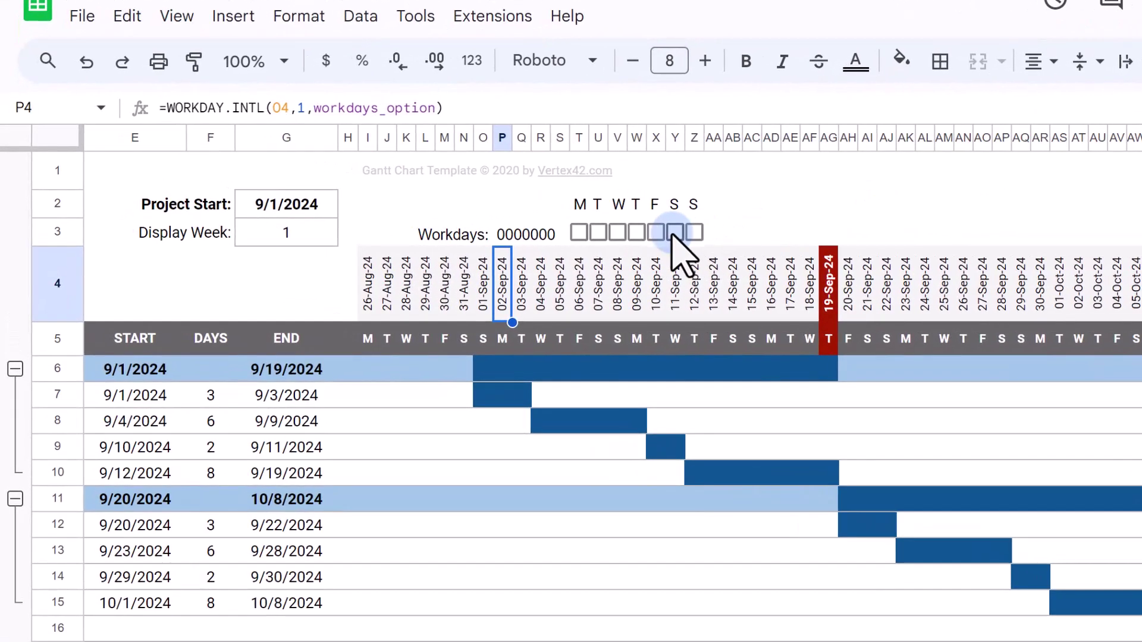
pyautogui.click(674, 232)
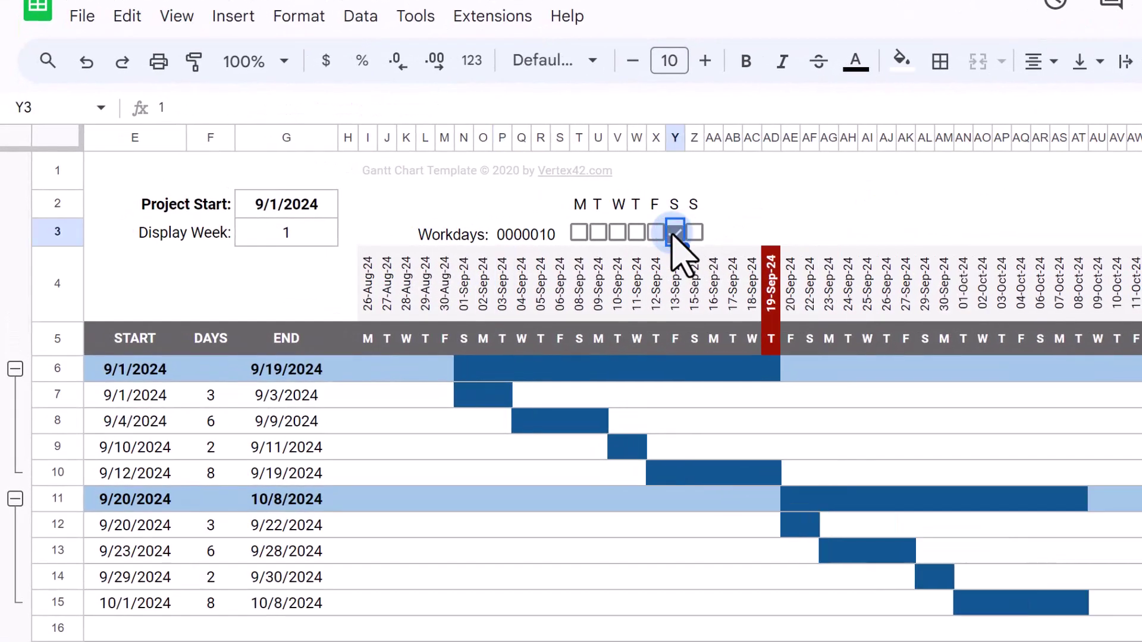
pyautogui.click(694, 233)
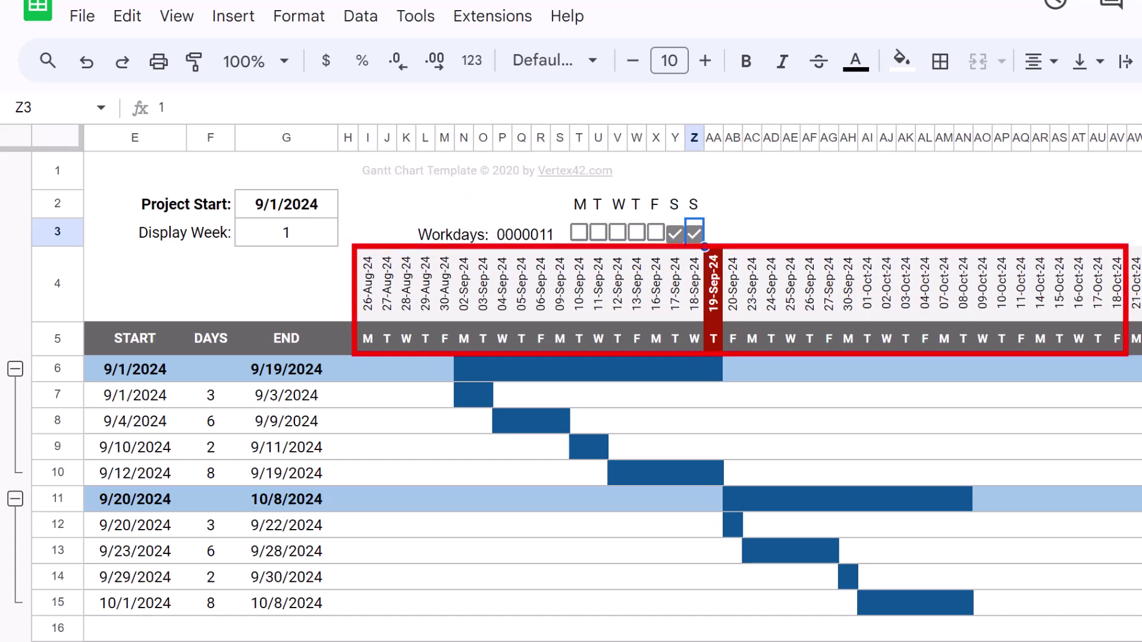
# Add a right-aligned Show Weekends label in O2.
pyautogui.click(482, 204)
pyautogui.write('Show Weeken')
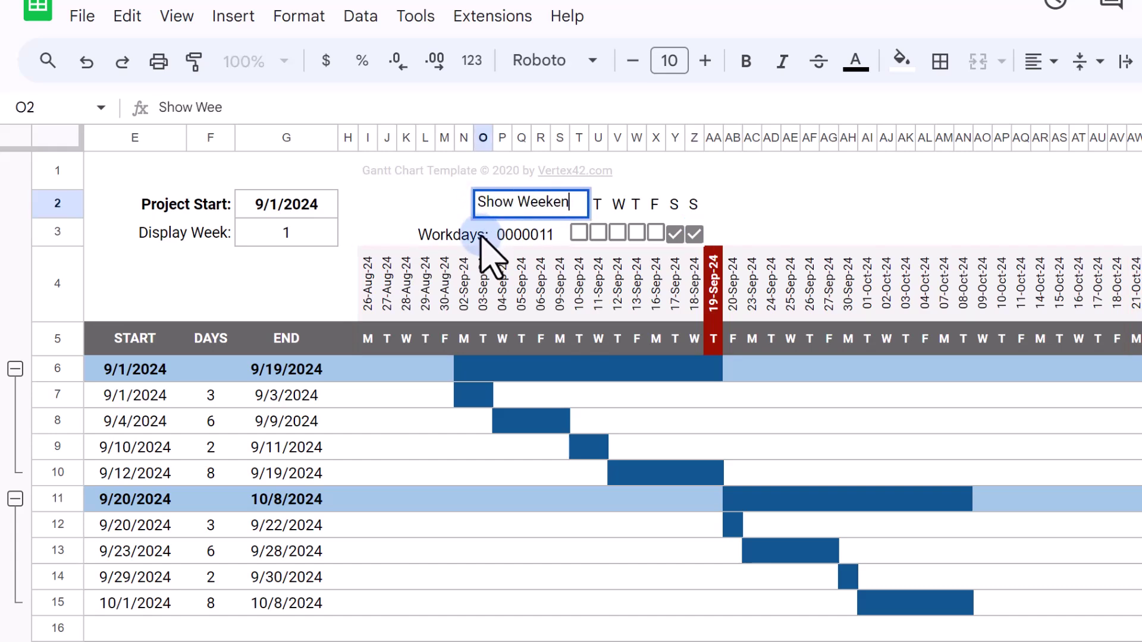
pyautogui.write('ds:')
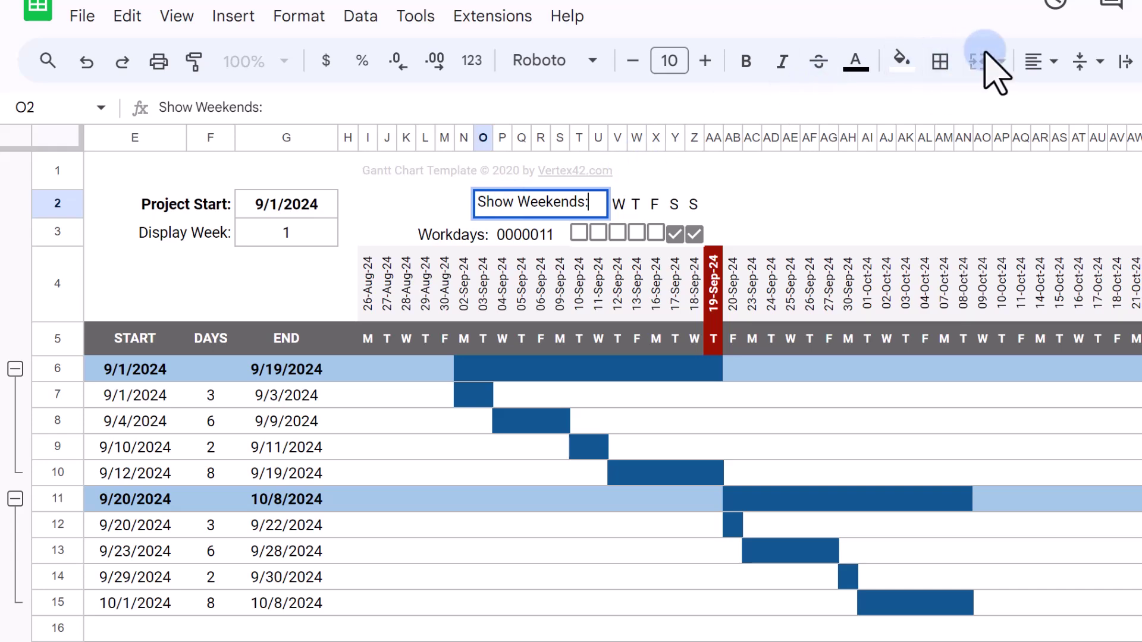
pyautogui.click(1036, 61)
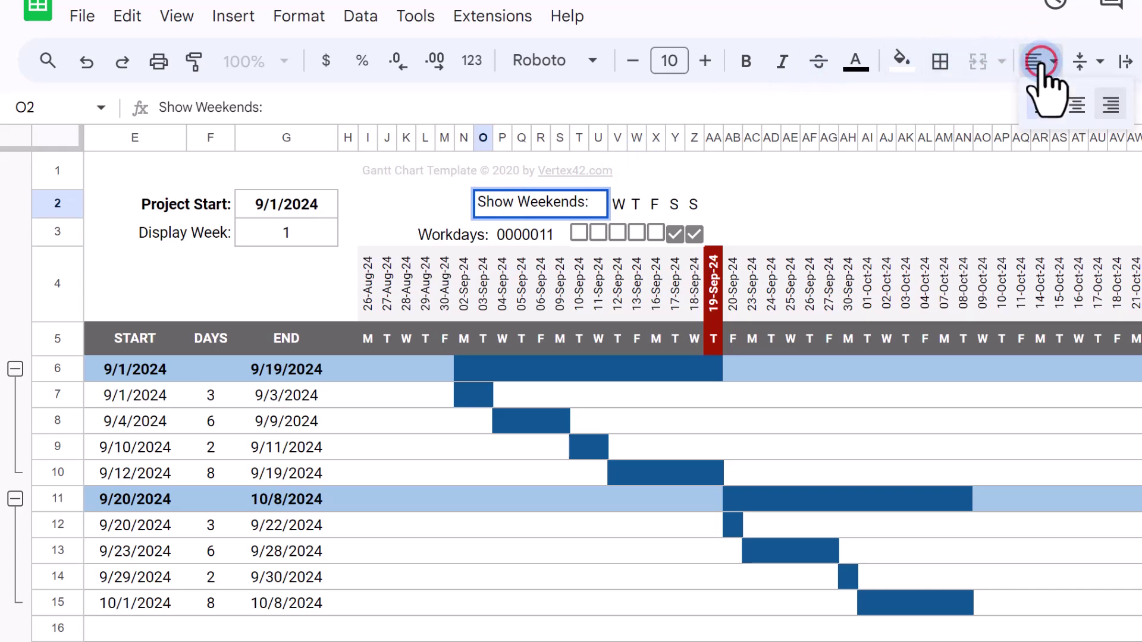
pyautogui.click(1113, 103)
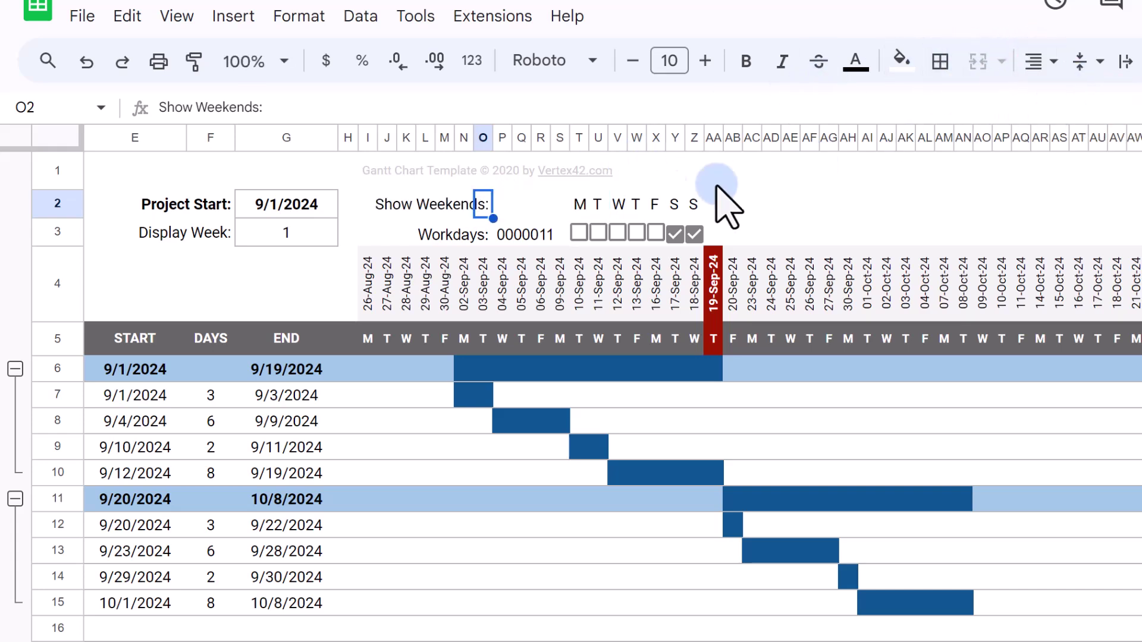
# Insert a checkbox in P2, name it show_weekends, and tick it.
pyautogui.click(504, 207)
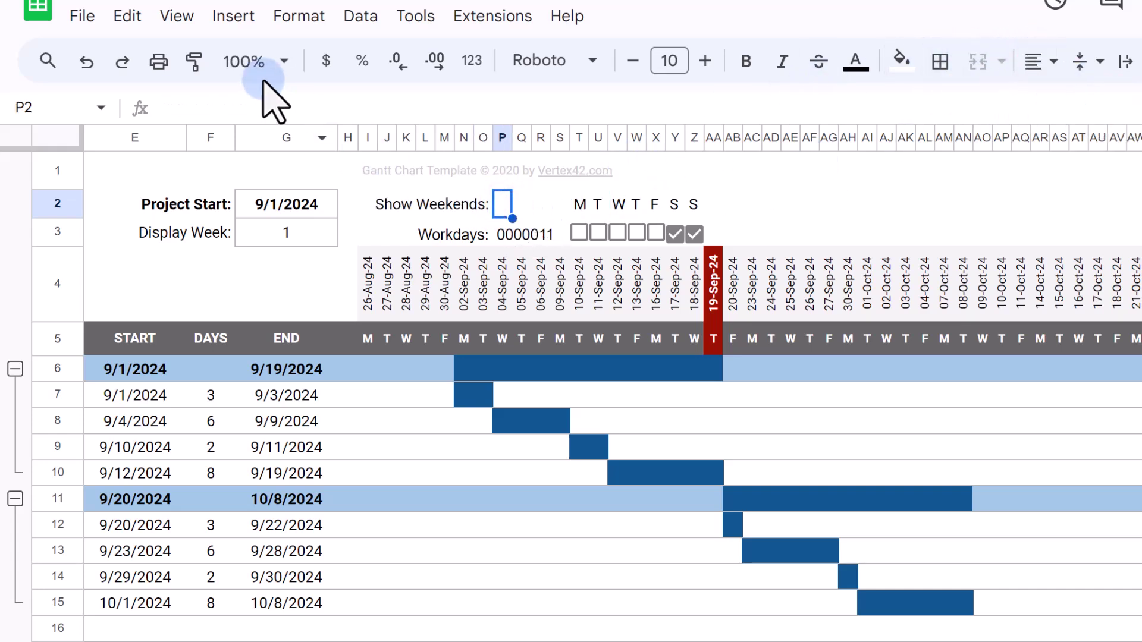
pyautogui.click(242, 20)
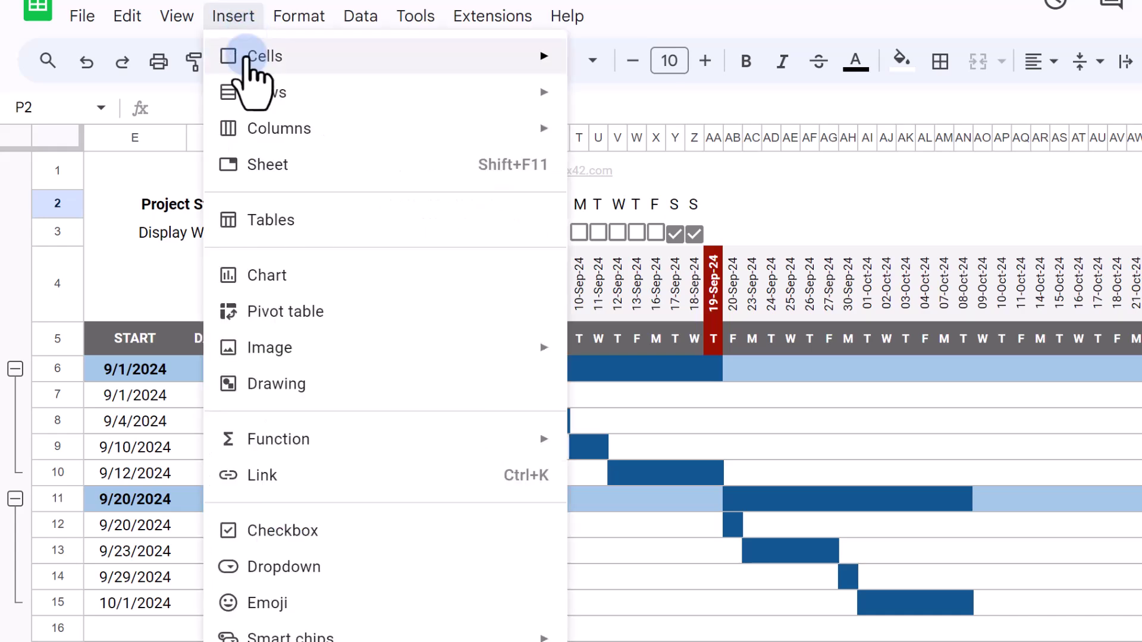
pyautogui.click(281, 533)
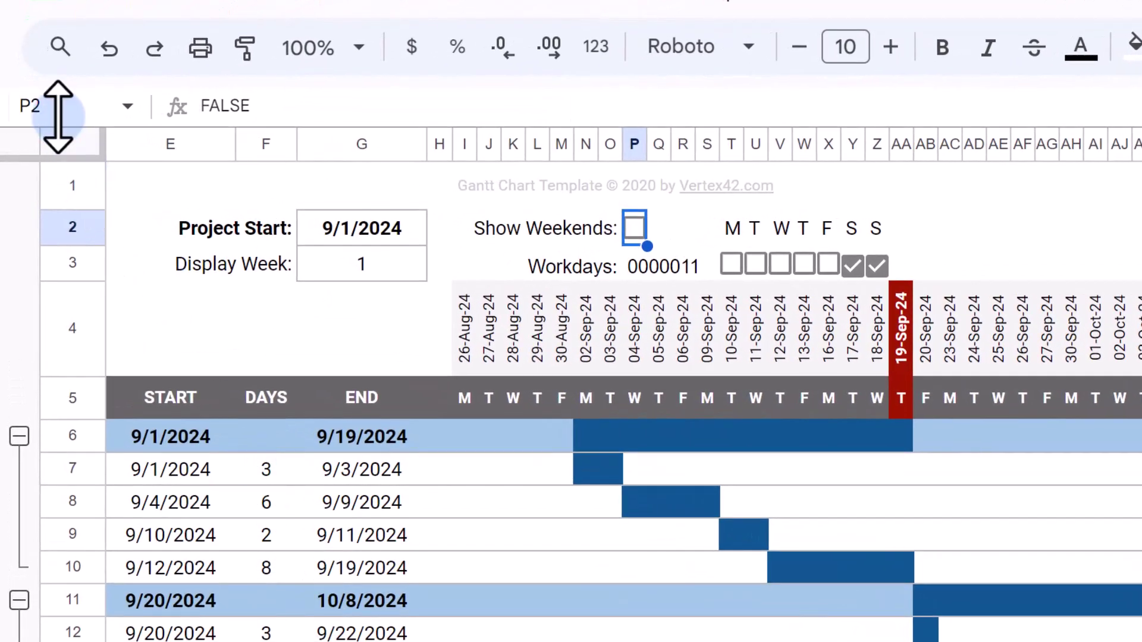
pyautogui.click(51, 107)
pyautogui.write('weekends')
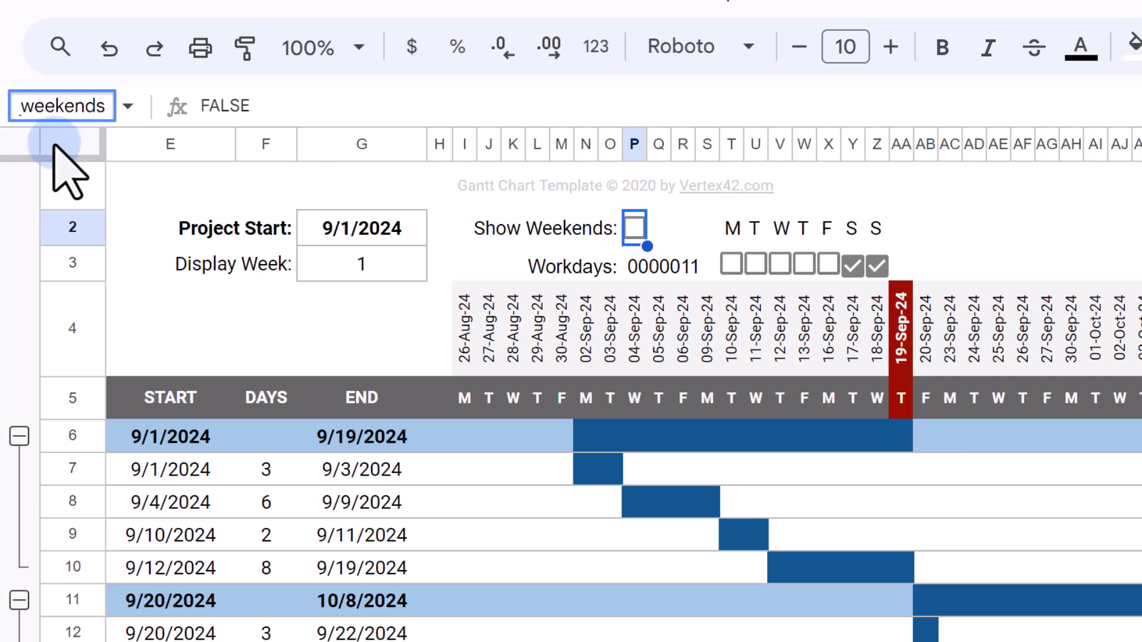
pyautogui.press('Return')
pyautogui.click(634, 228)
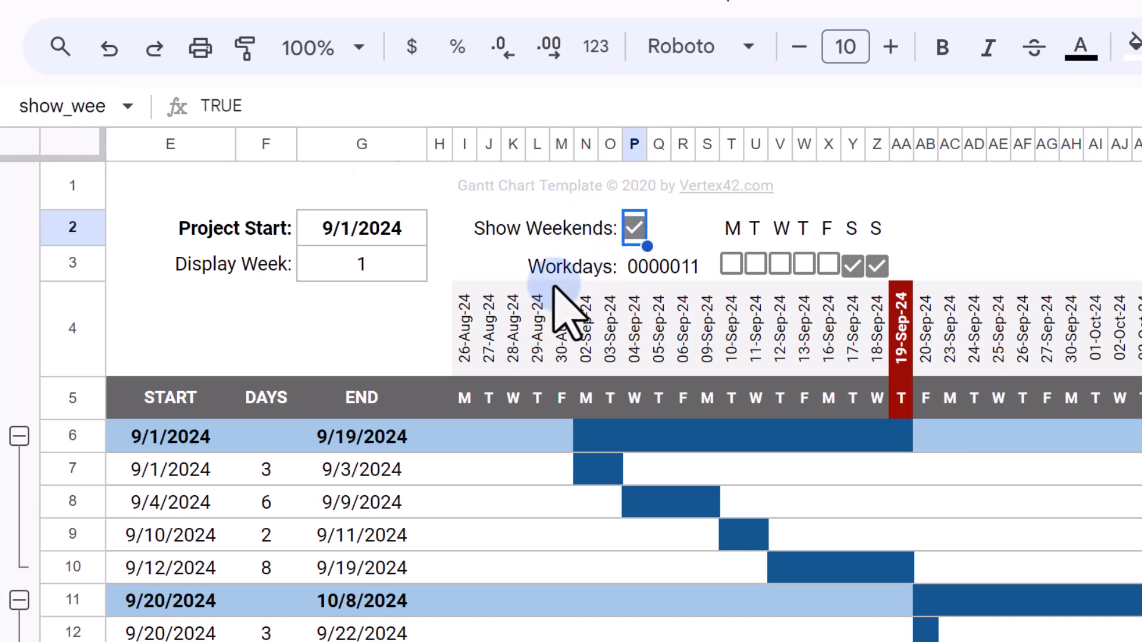
# Change J4 to =IF(show_weekends=TRUE,I4+1,WORKDAY.INTL(I4,1,workdays_option)).
pyautogui.click(487, 348)
pyautogui.doubleClick(489, 357)
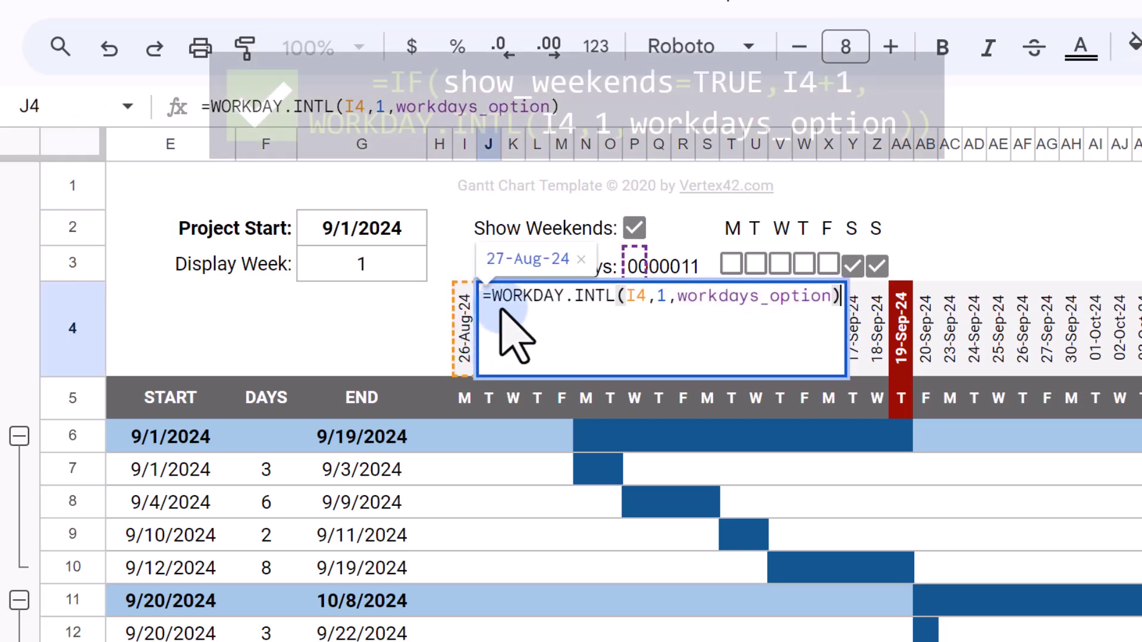
pyautogui.write('IF(')
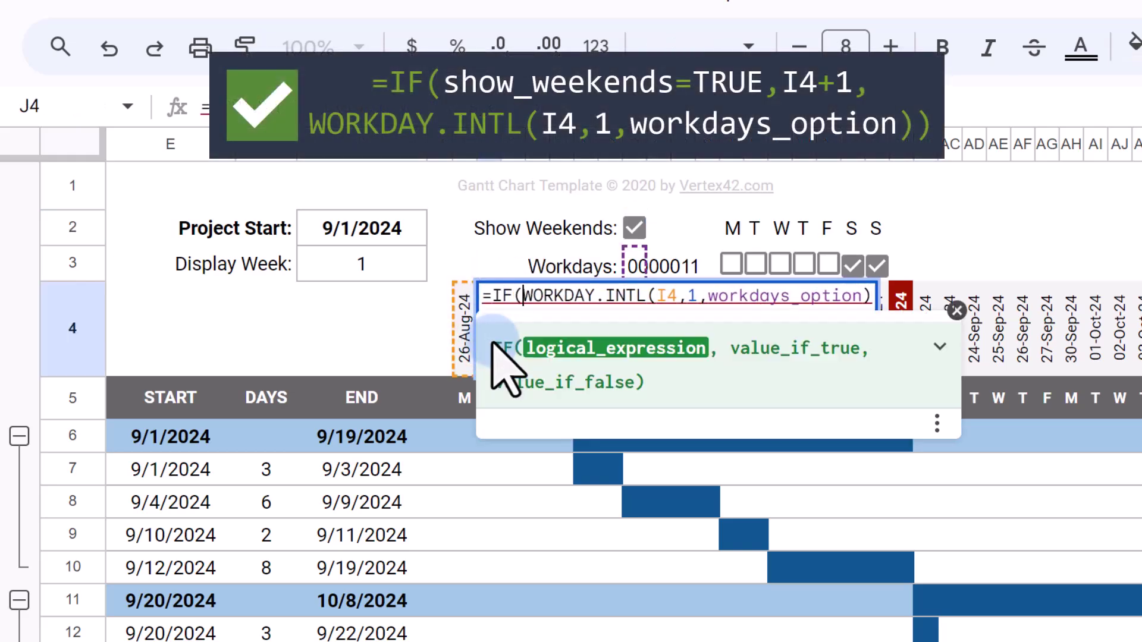
pyautogui.write('show_weekends=T')
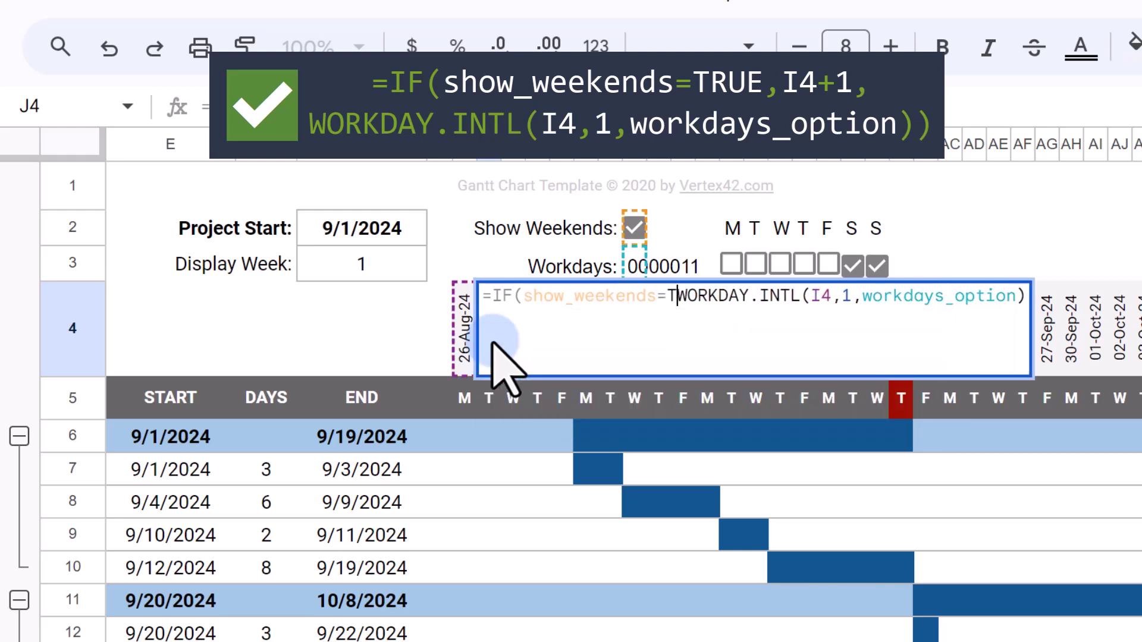
pyautogui.write('RUE,')
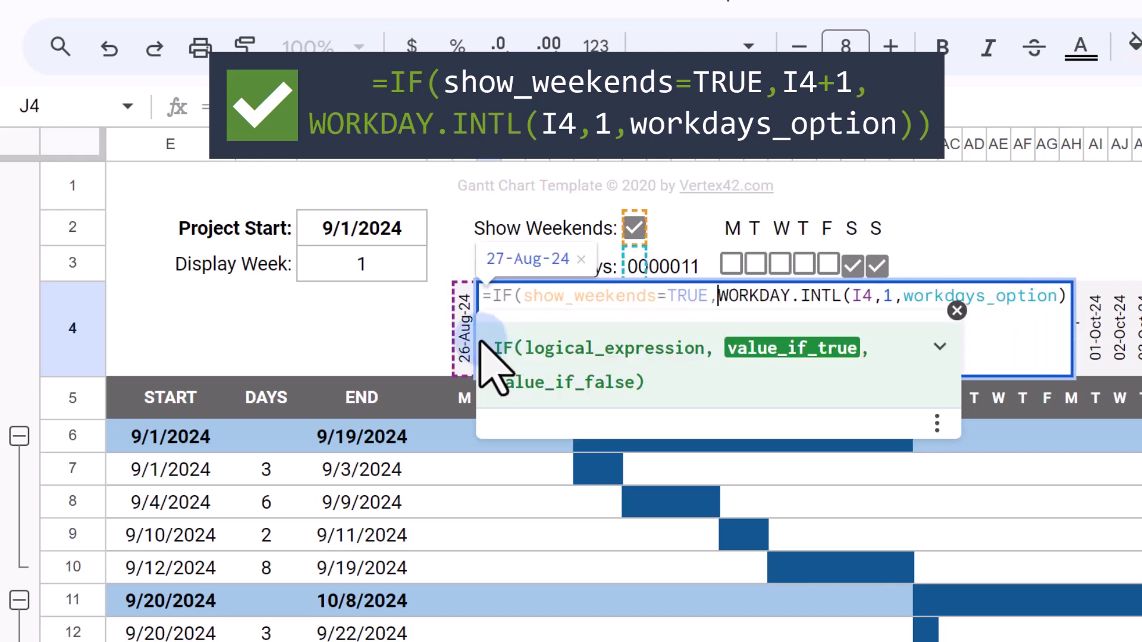
pyautogui.click(462, 344)
pyautogui.write('+1,')
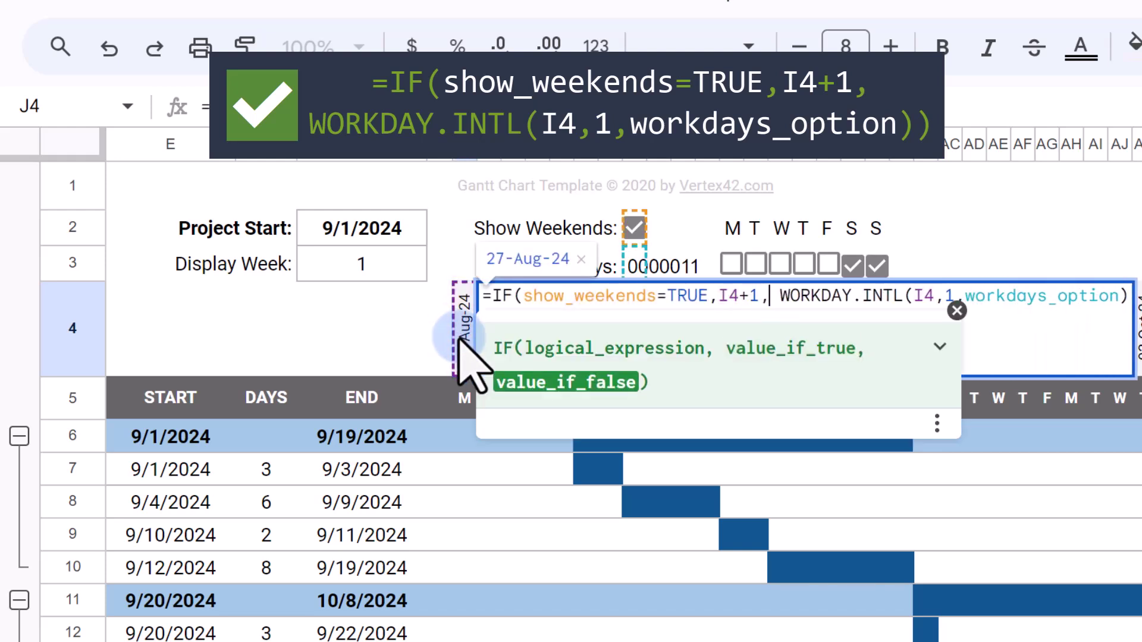
pyautogui.press('Delete')
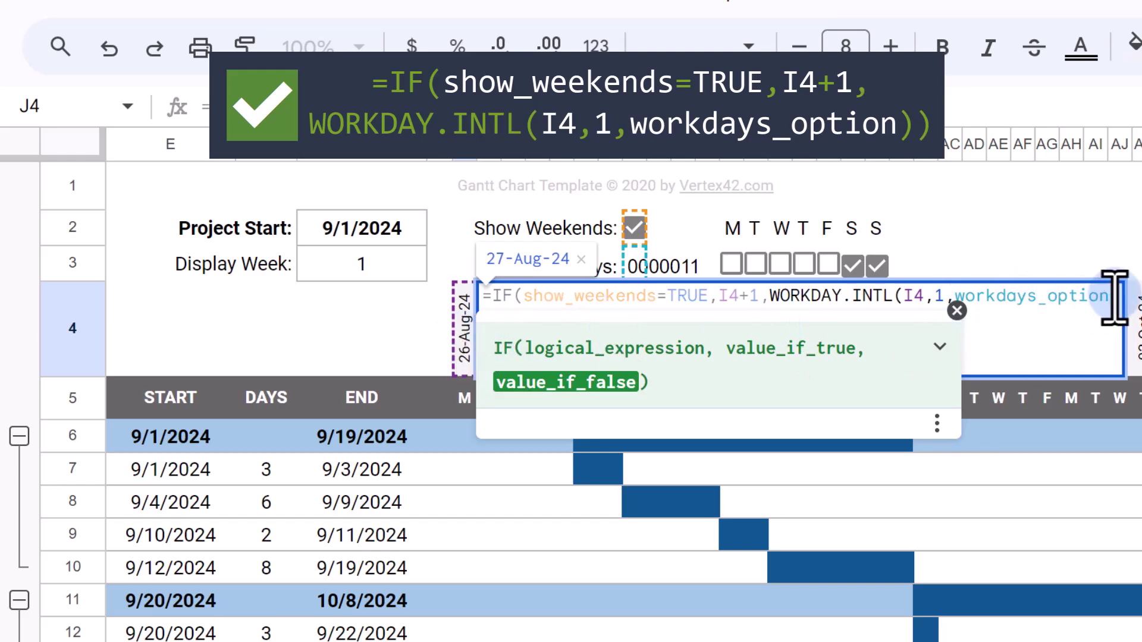
pyautogui.click(1115, 296)
pyautogui.press('Return')
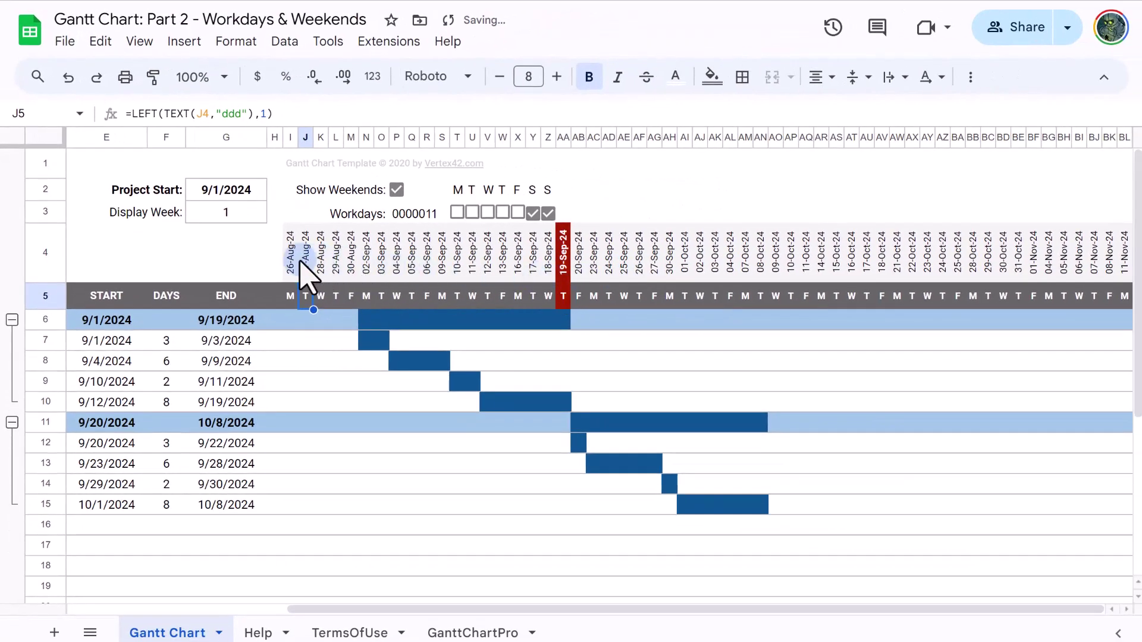
# Fill the new J4 formula through BL4 and tick Show Weekends.
pyautogui.click(308, 259)
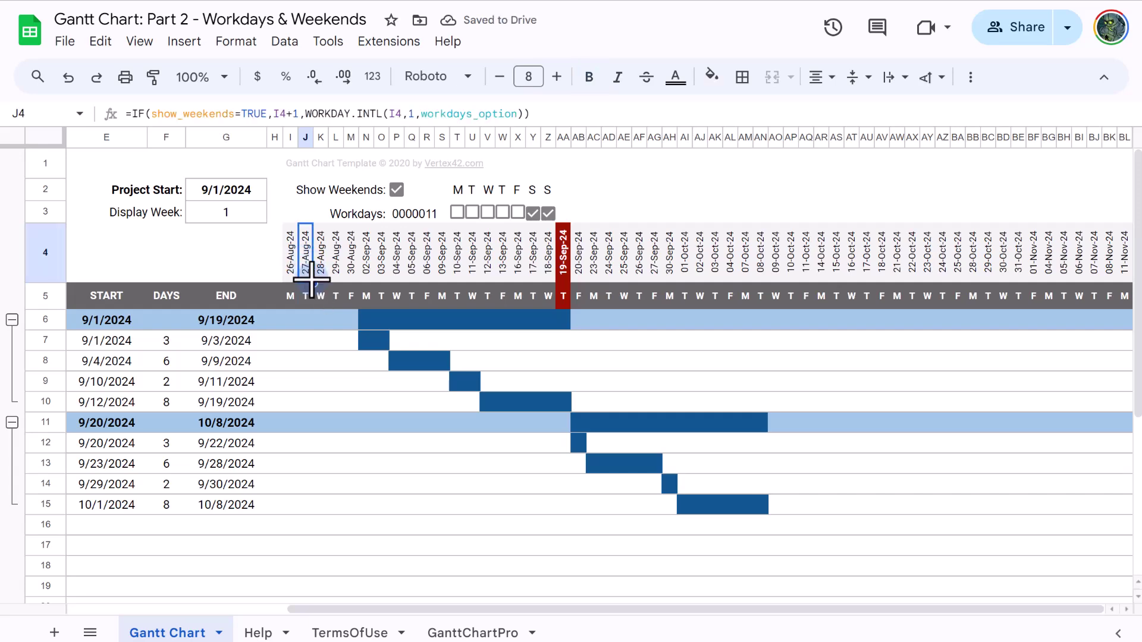
pyautogui.moveTo(329, 280); pyautogui.dragTo(908, 279)
pyautogui.moveTo(1126, 268); pyautogui.dragTo(1128, 268)
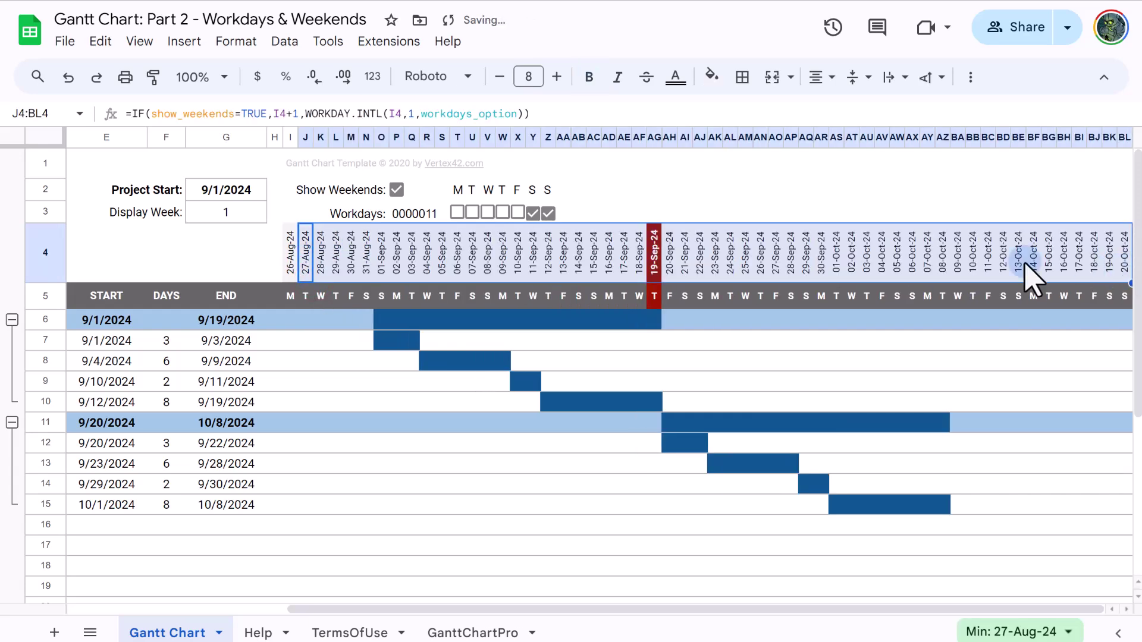
pyautogui.click(397, 191)
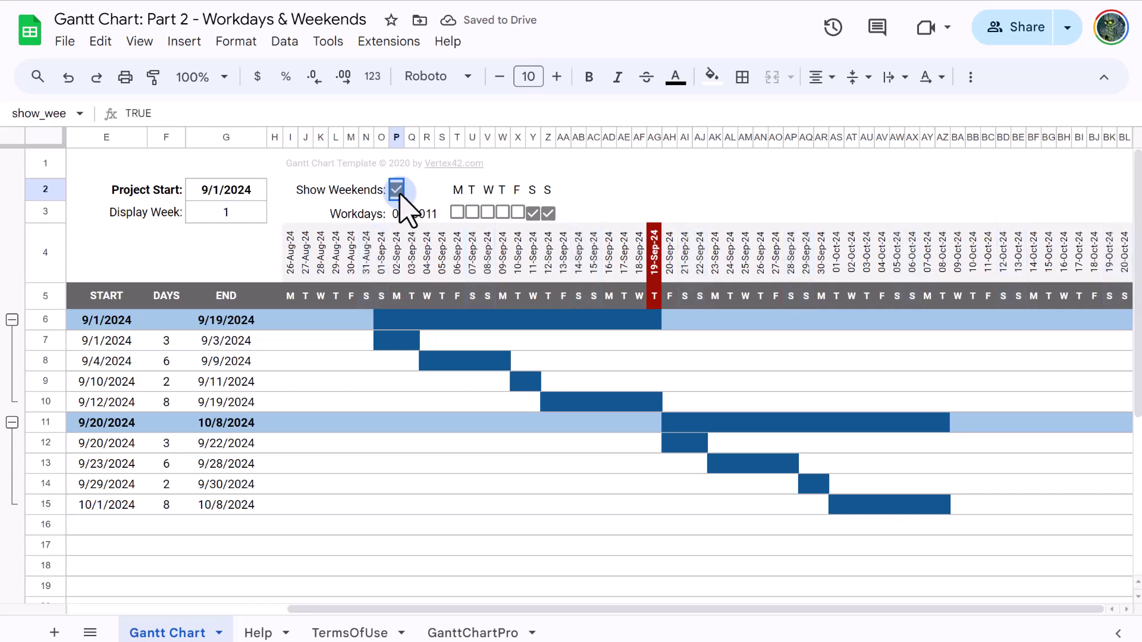
# Start a custom-formula conditional formatting rule on the I4:BL5 header range.
pyautogui.moveTo(290, 253)
pyautogui.mouseDown()
pyautogui.moveTo(970, 312)
pyautogui.moveTo(1129, 315)
pyautogui.mouseUp()
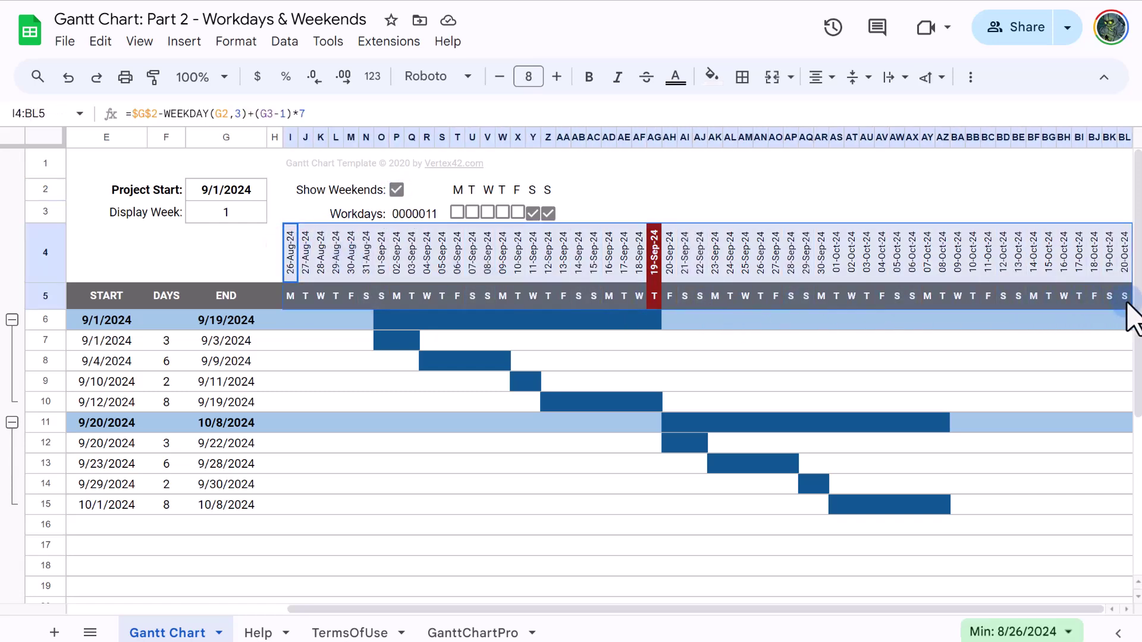
pyautogui.click(254, 48)
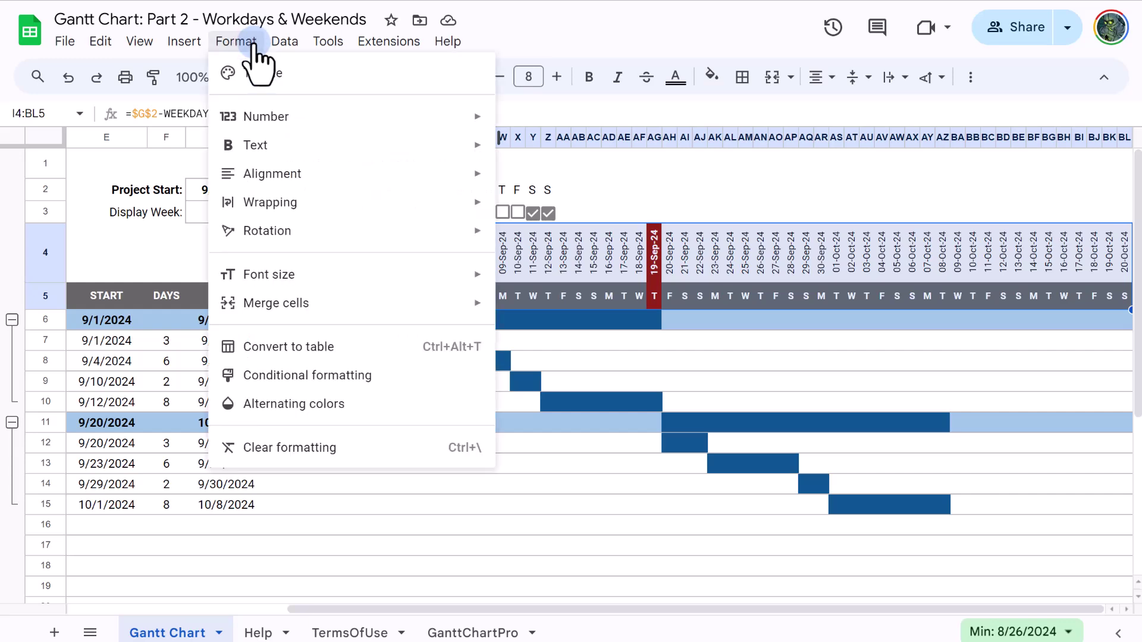
pyautogui.click(287, 390)
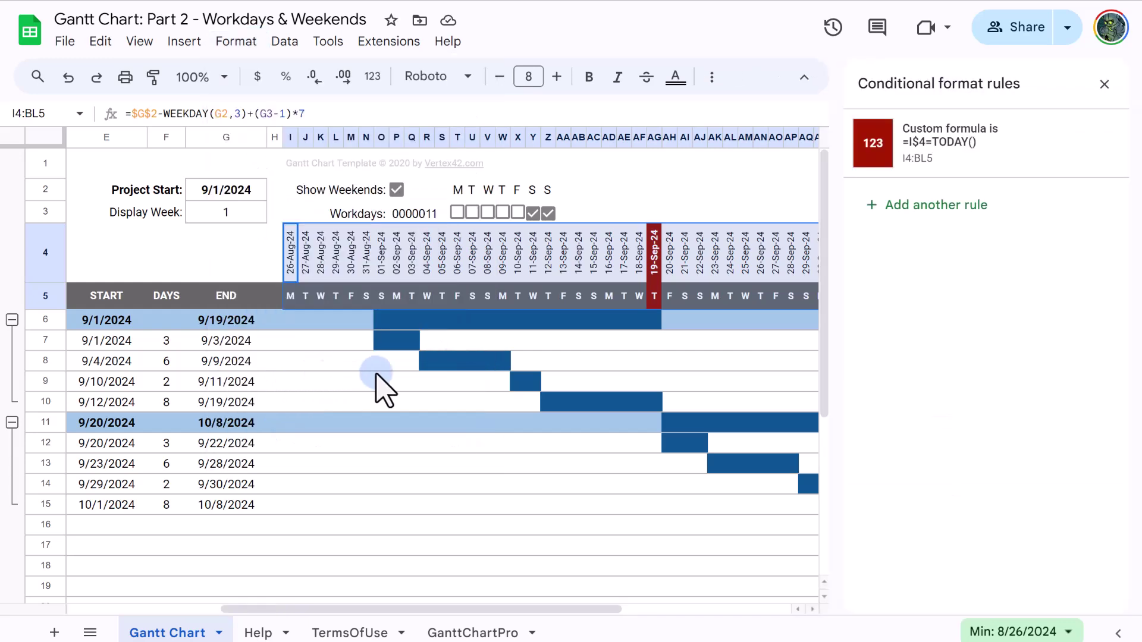
pyautogui.click(902, 223)
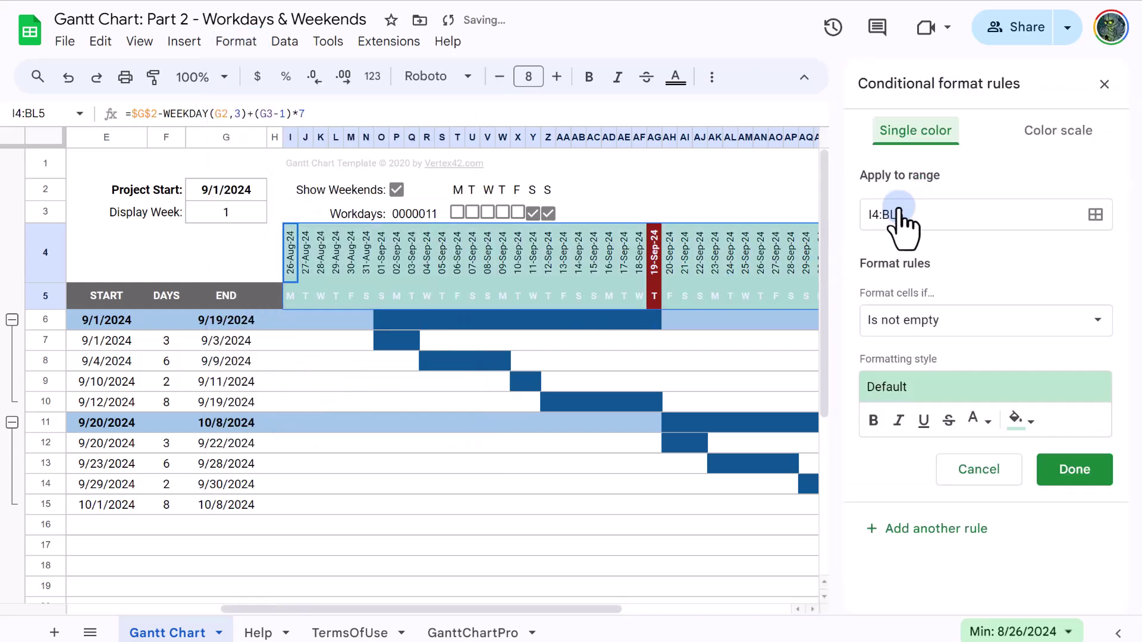
pyautogui.click(994, 330)
pyautogui.scroll(-1, 993, 330)
pyautogui.scroll(-4, 990, 331)
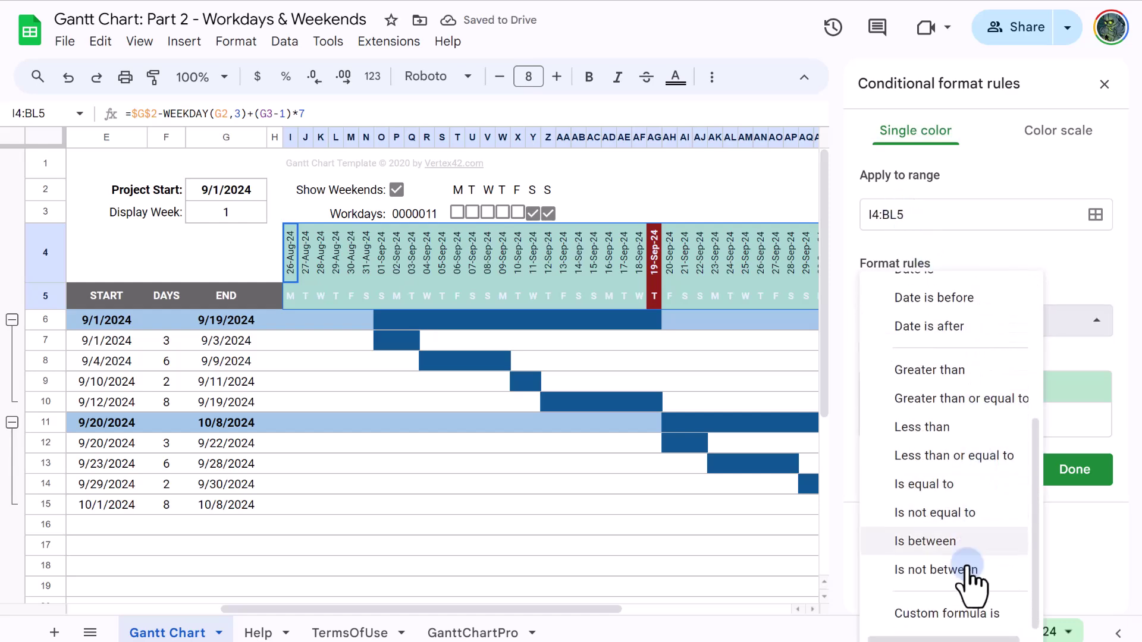
pyautogui.click(951, 614)
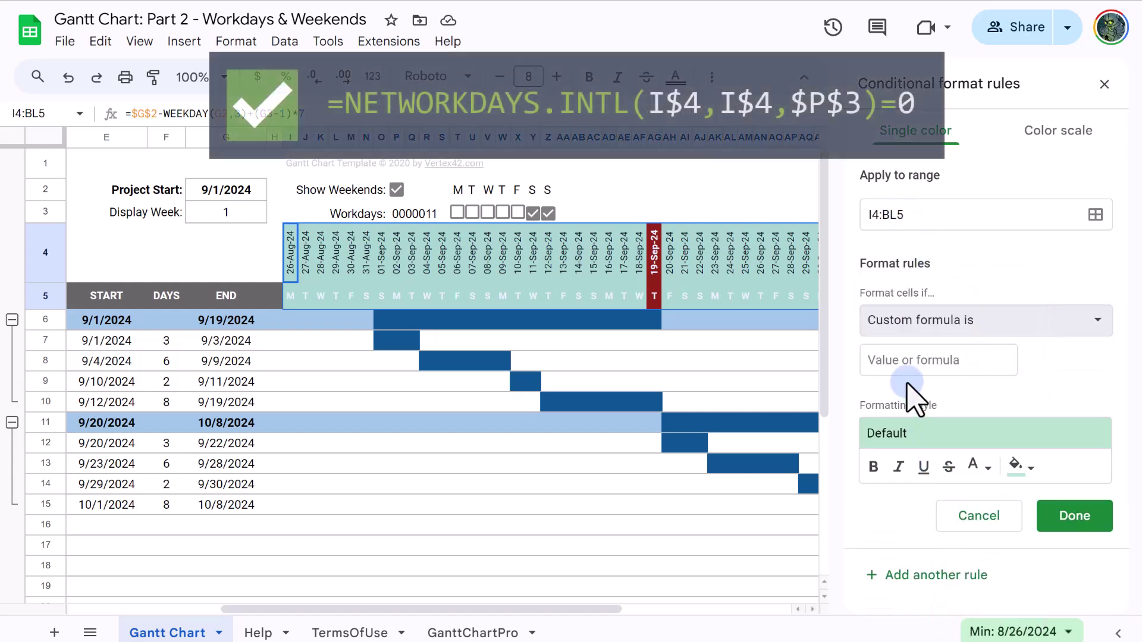
# Enter the rule formula =NETWORKDAYS.INTL(I$4,I$4,$P$3)=0 with locked references.
pyautogui.click(900, 361)
pyautogui.click(888, 410)
pyautogui.write('=N')
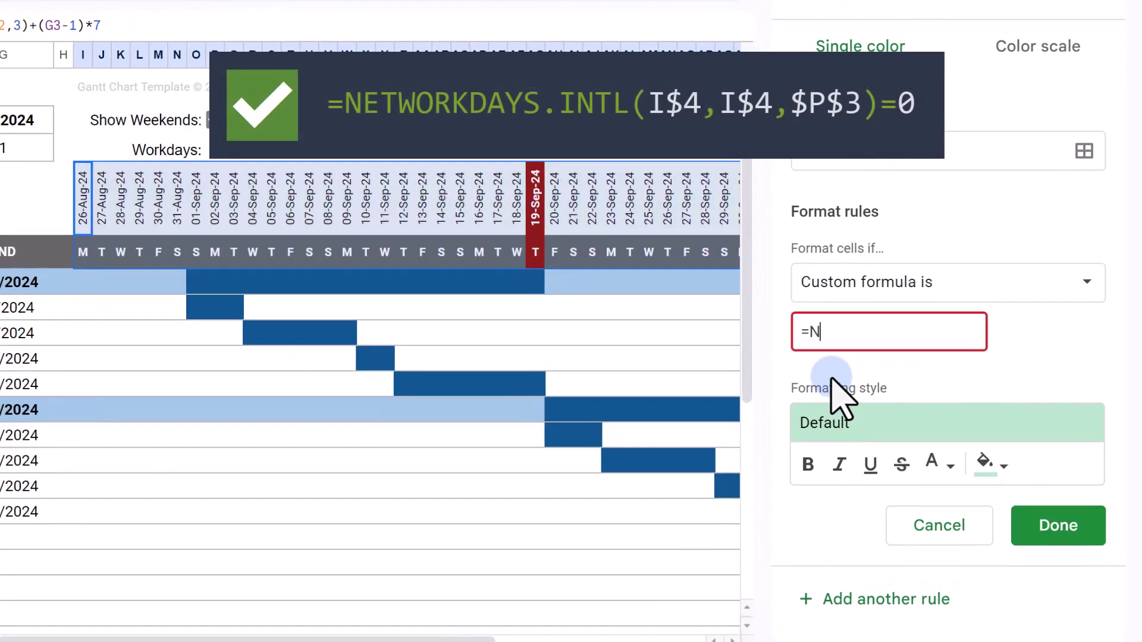
pyautogui.write('ETWORKDAYS.INTL')
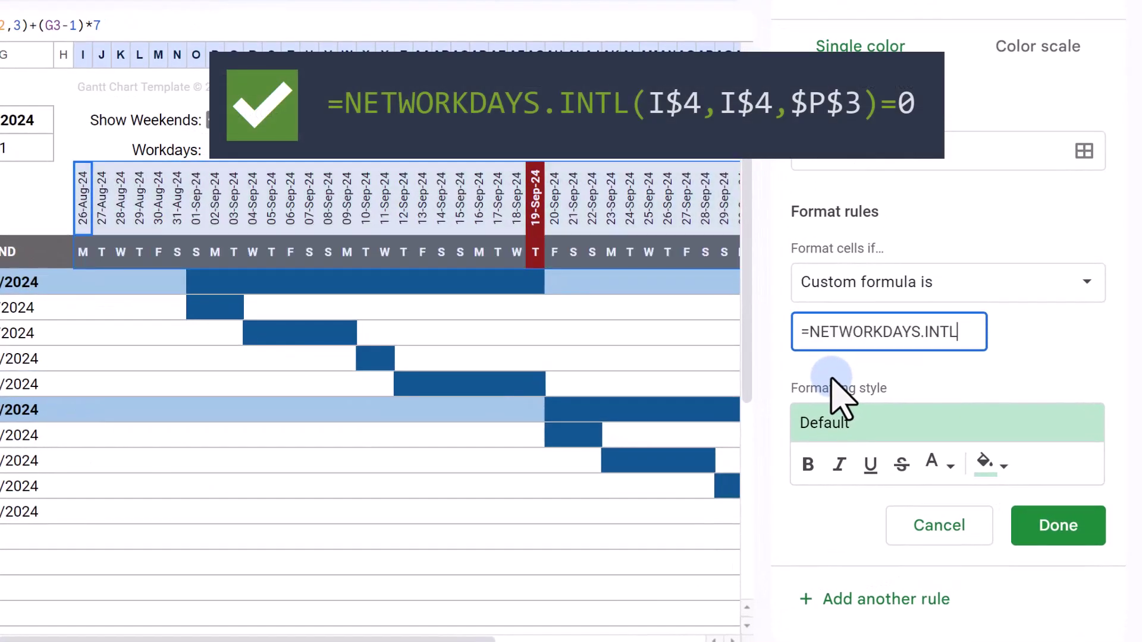
pyautogui.write('(I4,I4,P3)=0')
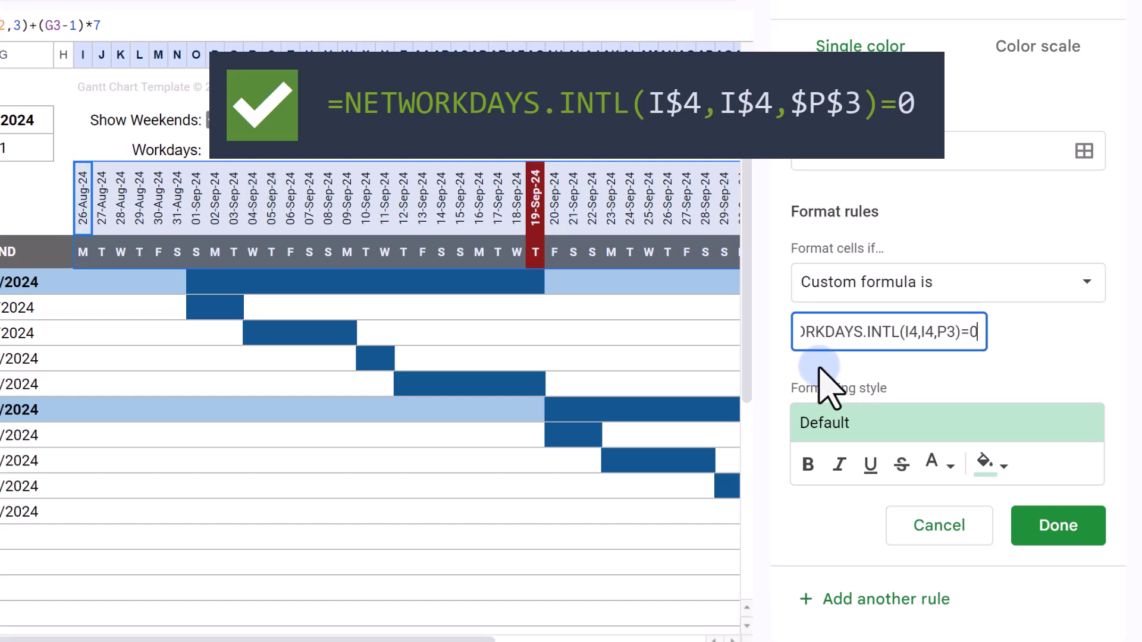
pyautogui.click(943, 332)
pyautogui.write('$')
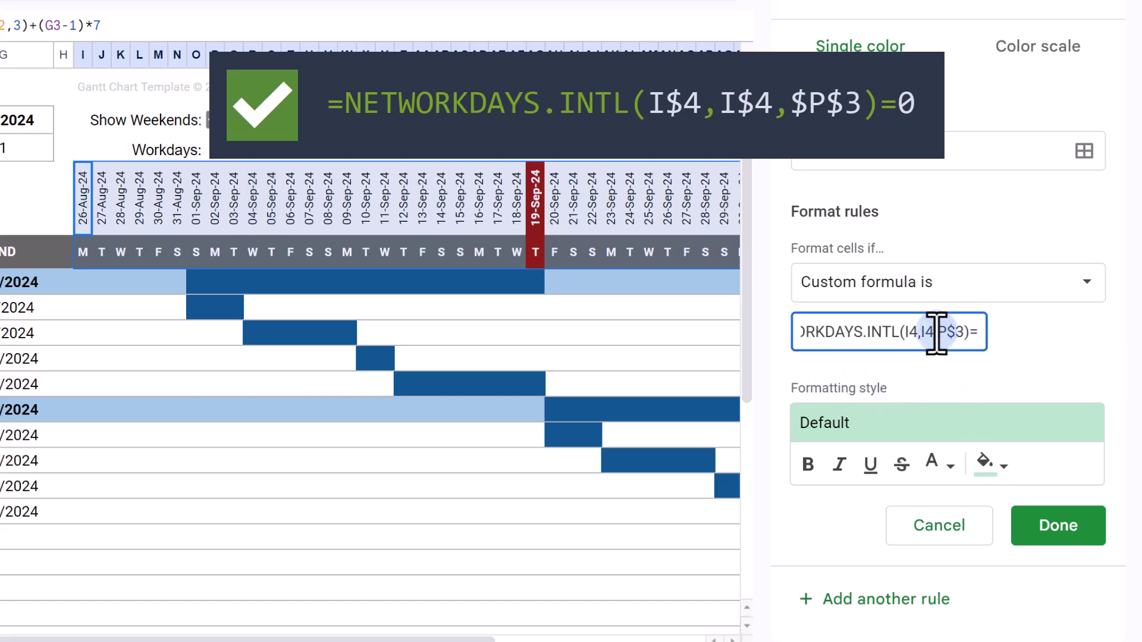
pyautogui.click(935, 332)
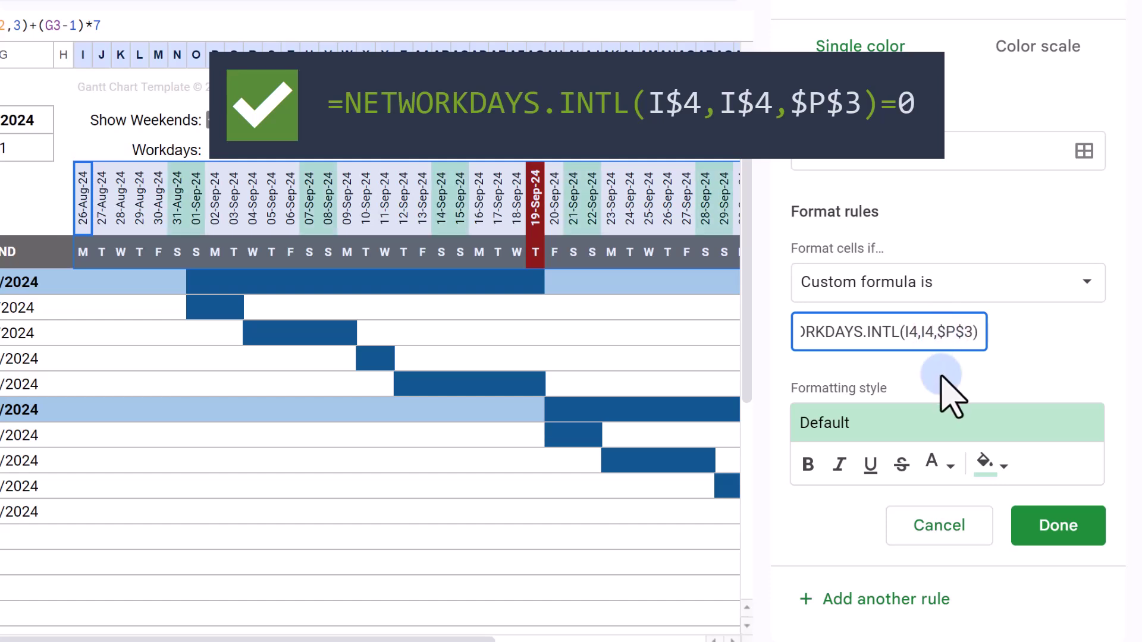
pyautogui.click(921, 331)
pyautogui.write('$')
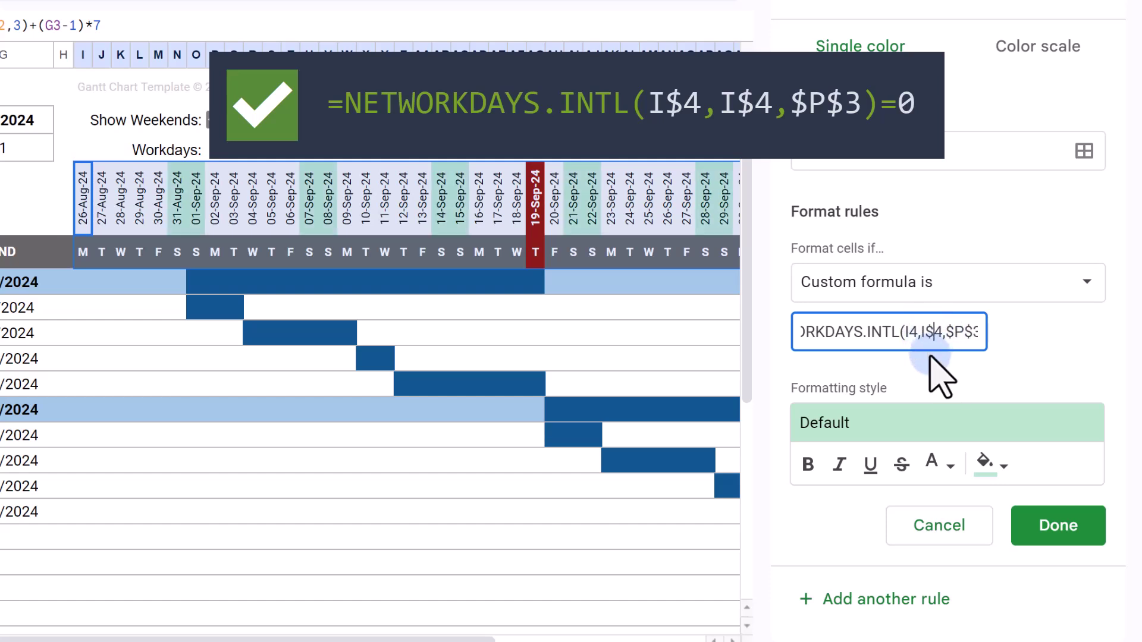
pyautogui.click(906, 331)
pyautogui.write('$')
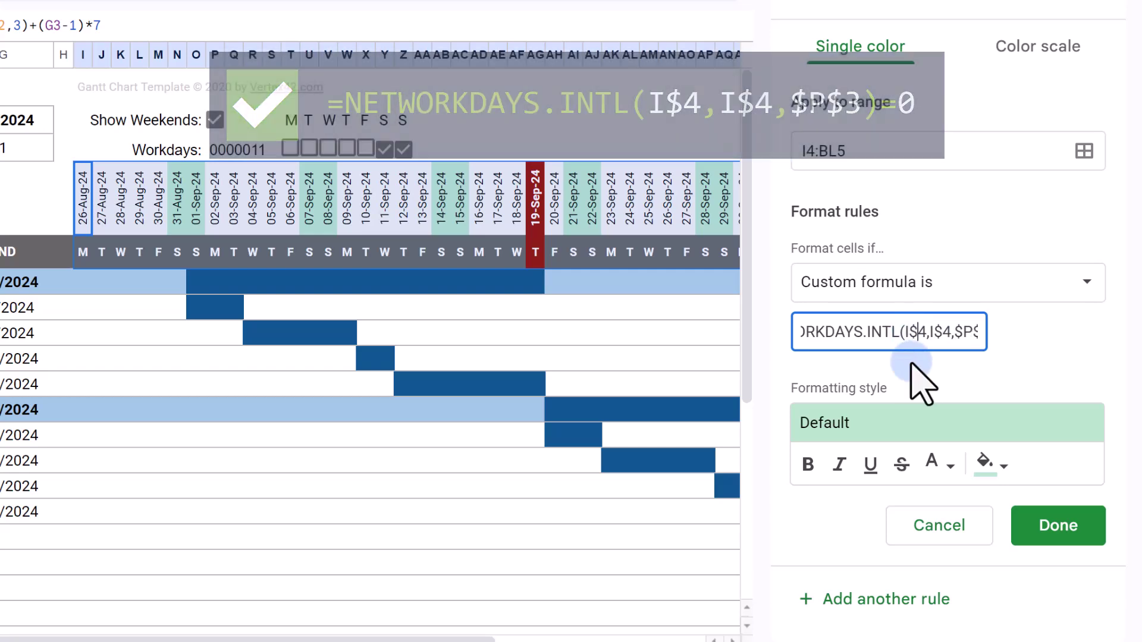
# Give the rule a light blue fill and white text, and save it.
pyautogui.click(990, 464)
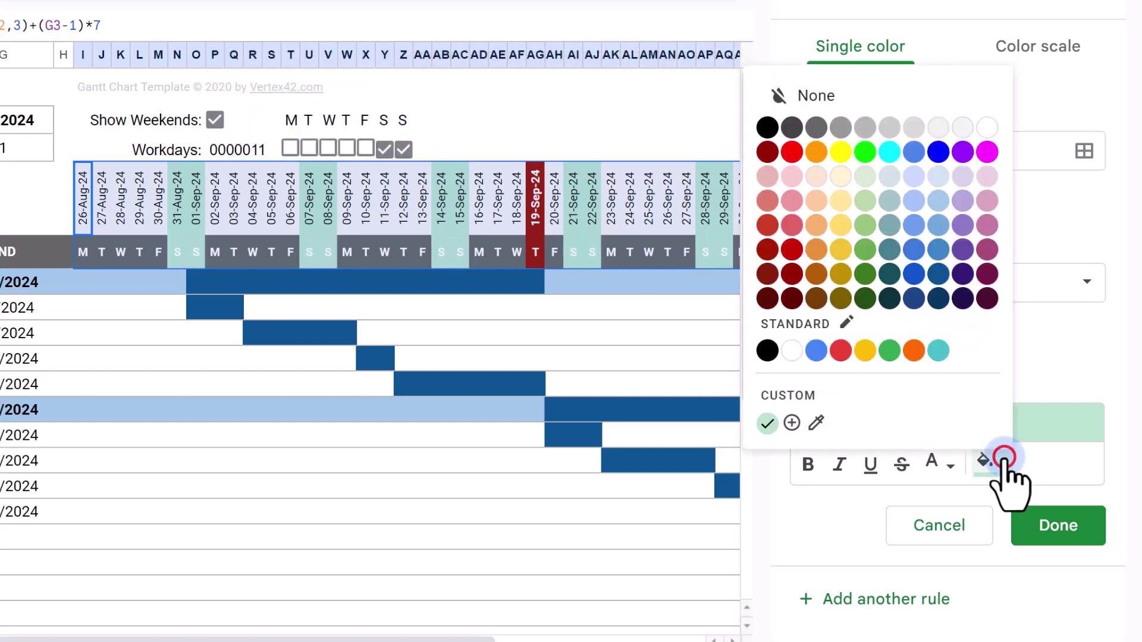
pyautogui.click(944, 194)
pyautogui.click(937, 463)
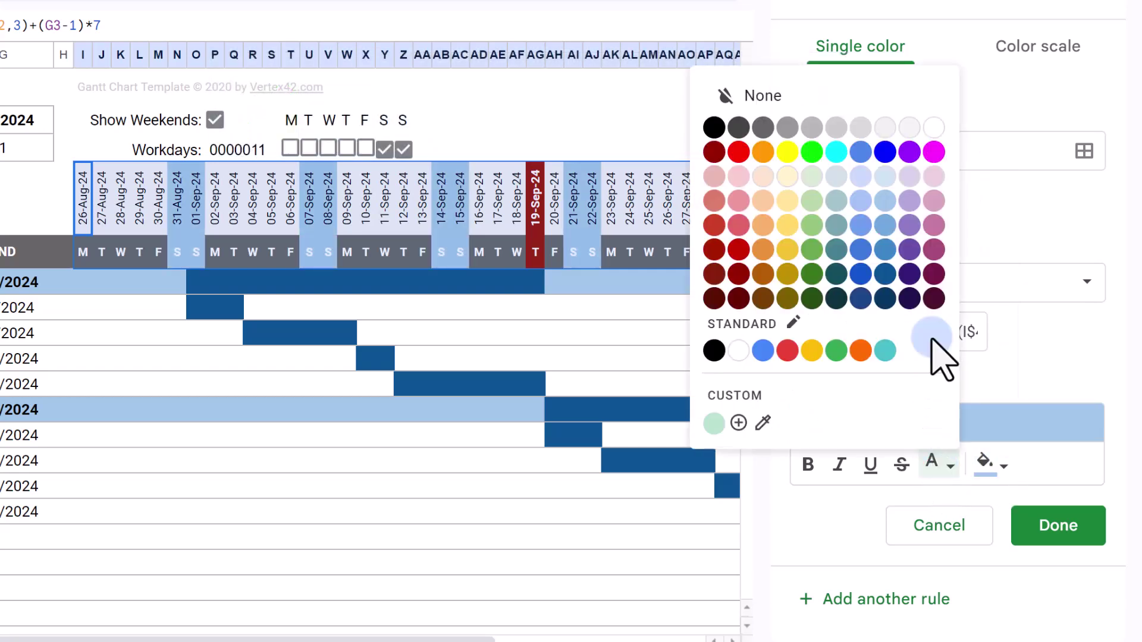
pyautogui.click(933, 128)
pyautogui.click(1065, 517)
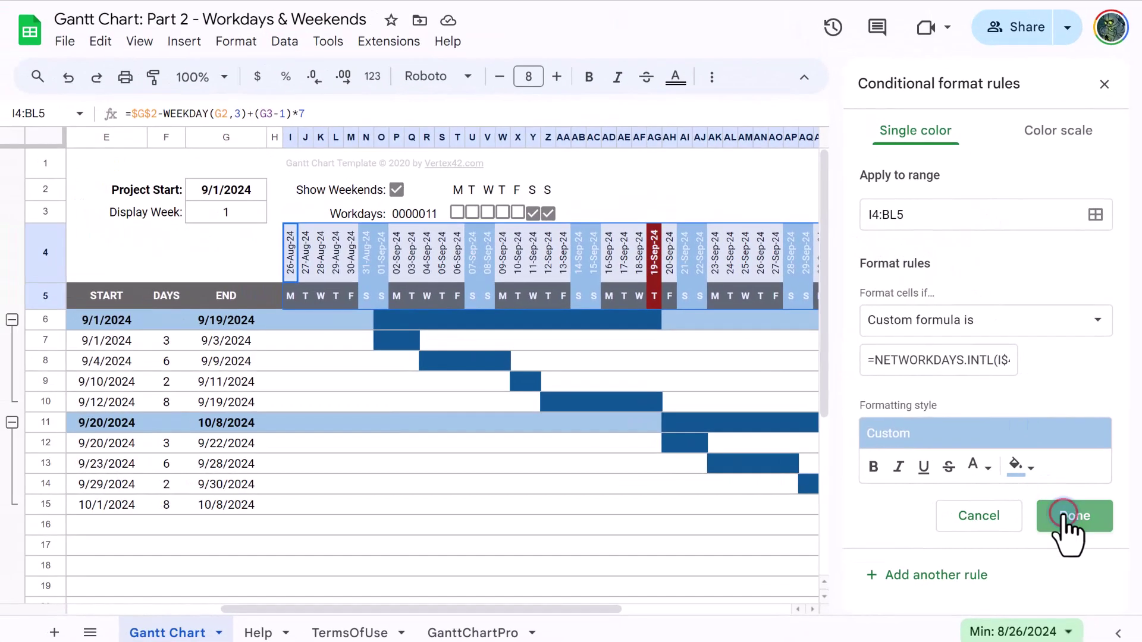
# Re-enable Show Weekends, then mark Wednesday a non-workday and restore Workdays to 0000011.
pyautogui.click(1104, 82)
pyautogui.click(397, 190)
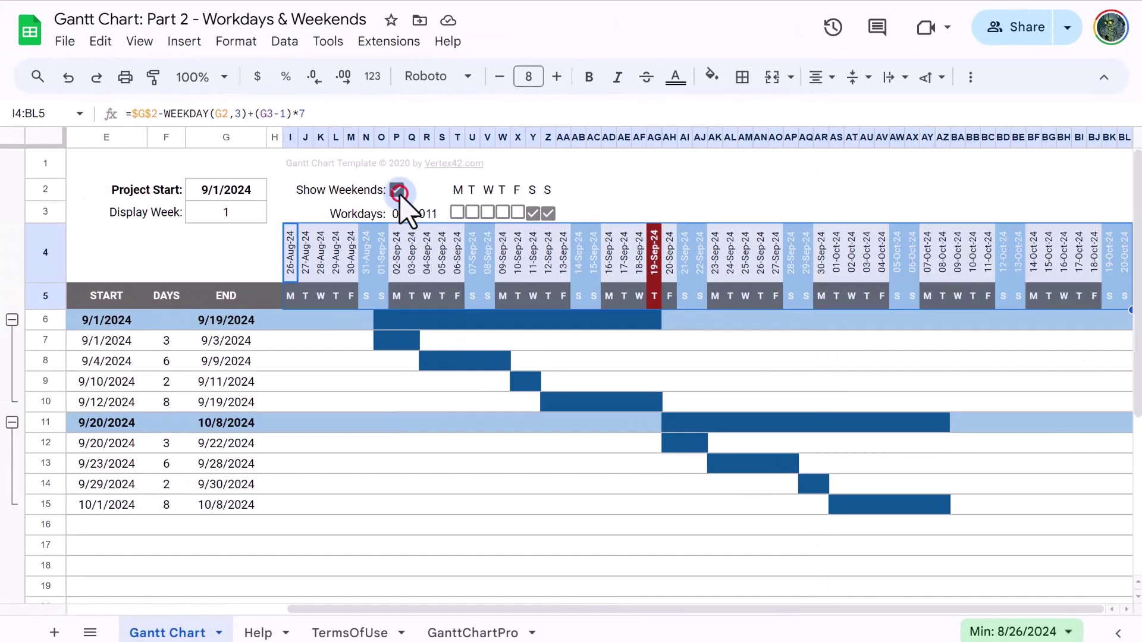
pyautogui.click(396, 190)
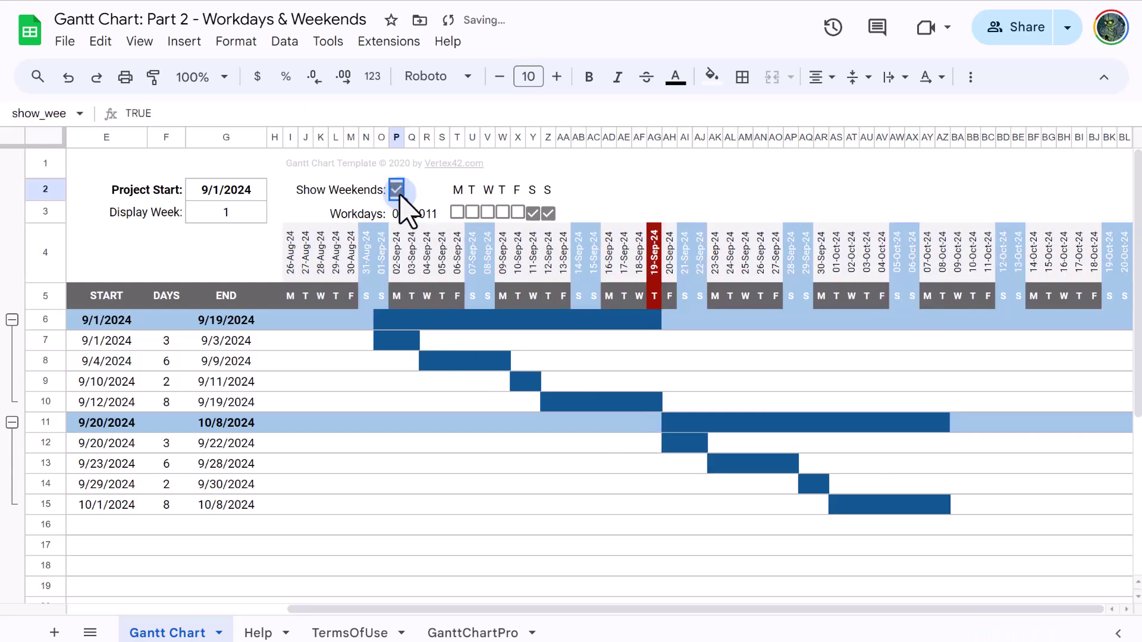
pyautogui.click(487, 212)
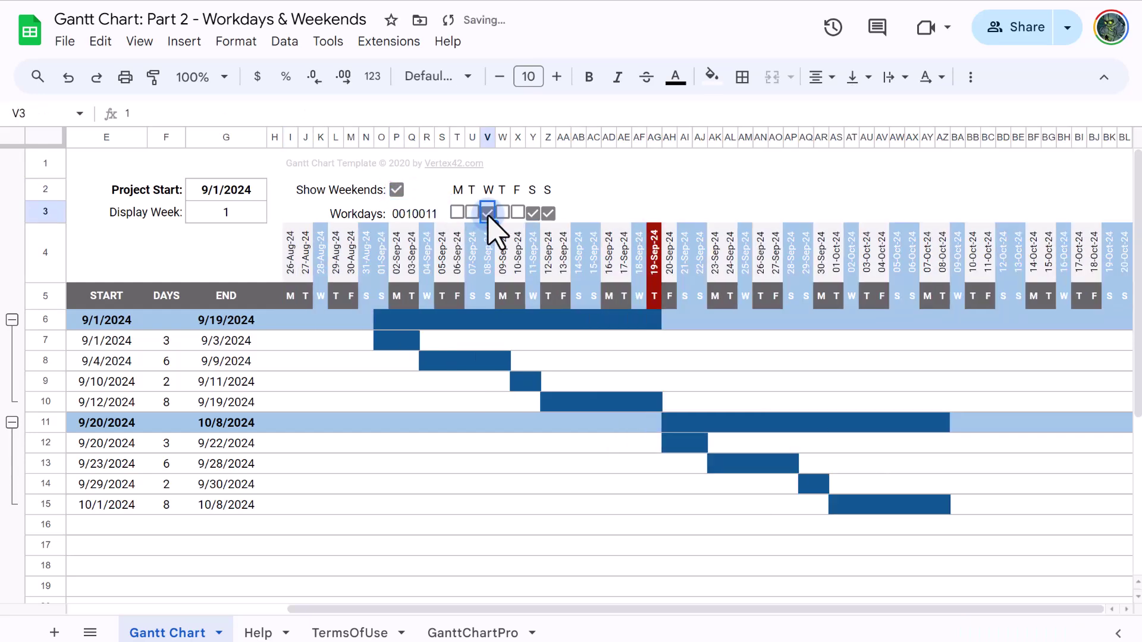
pyautogui.click(487, 211)
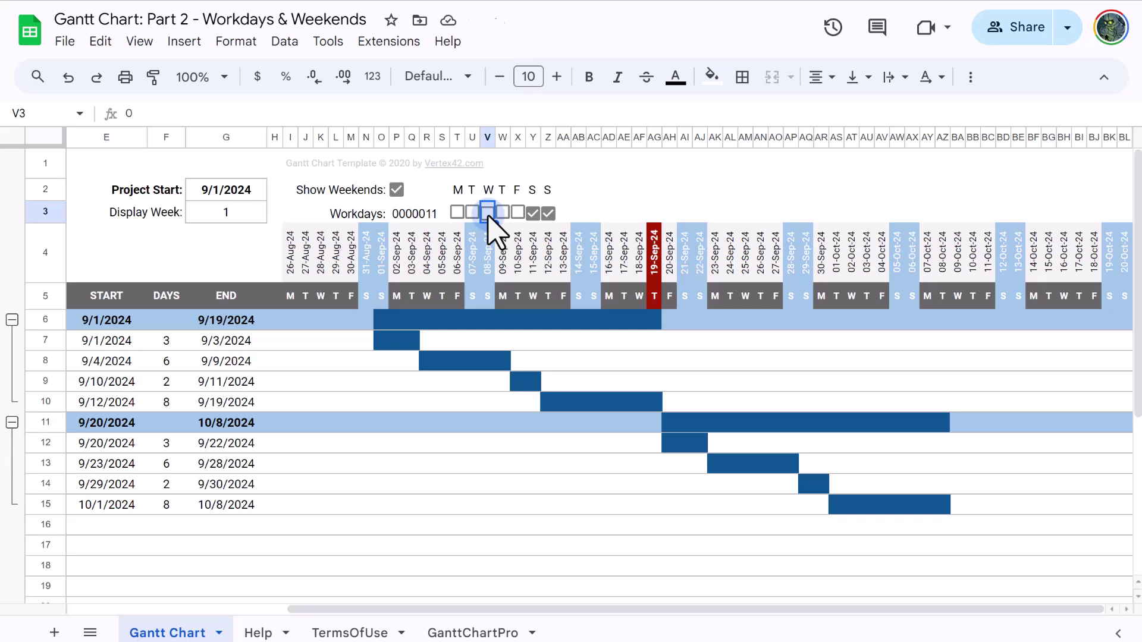
# Bottom-align the Show Weekends row (I2:AA2) and top-align the Workdays row.
pyautogui.moveTo(295, 192); pyautogui.dragTo(562, 193)
pyautogui.click(870, 76)
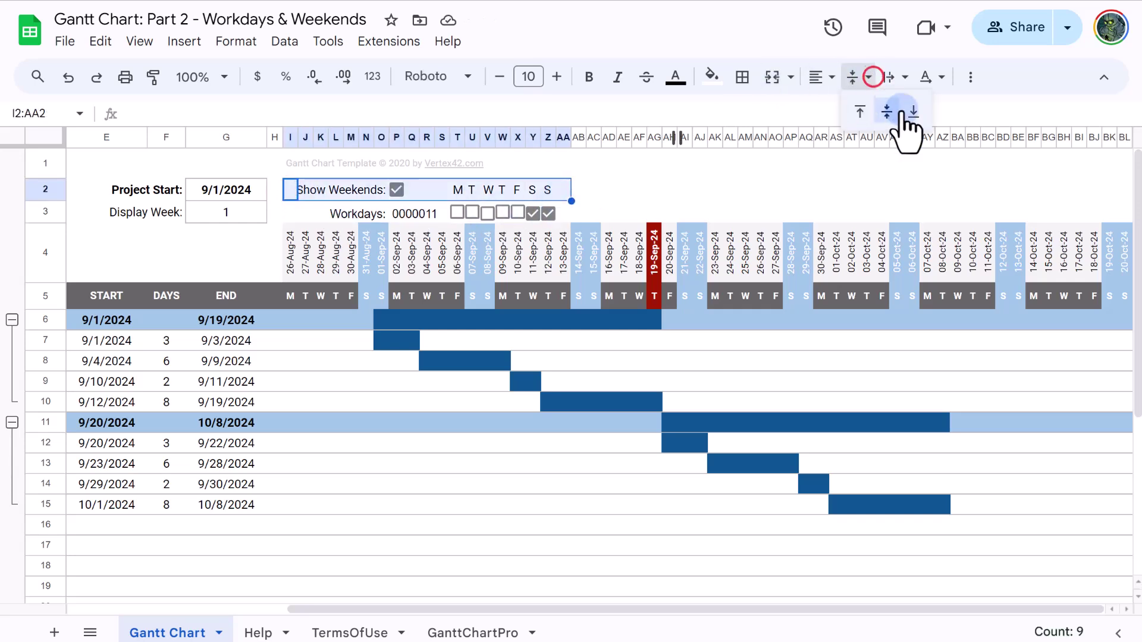
pyautogui.click(911, 109)
pyautogui.moveTo(294, 213); pyautogui.dragTo(566, 220)
pyautogui.click(866, 78)
pyautogui.click(846, 107)
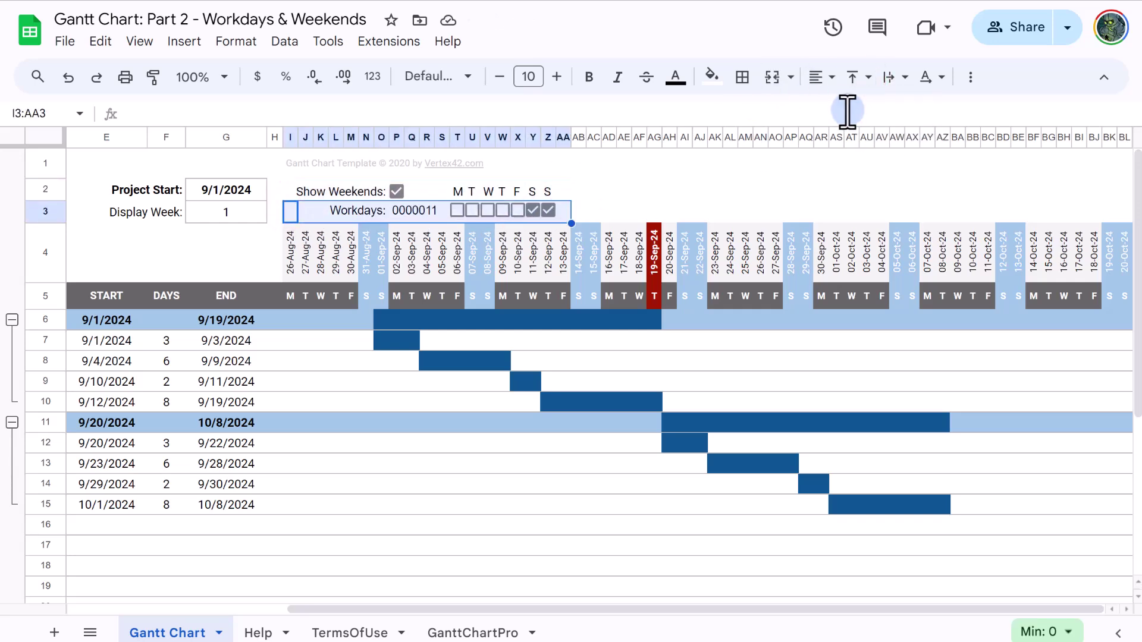
# Fill the two-row settings block I2:AA3 light blue.
pyautogui.click(288, 191)
pyautogui.moveTo(287, 191); pyautogui.dragTo(571, 223)
pyautogui.click(710, 77)
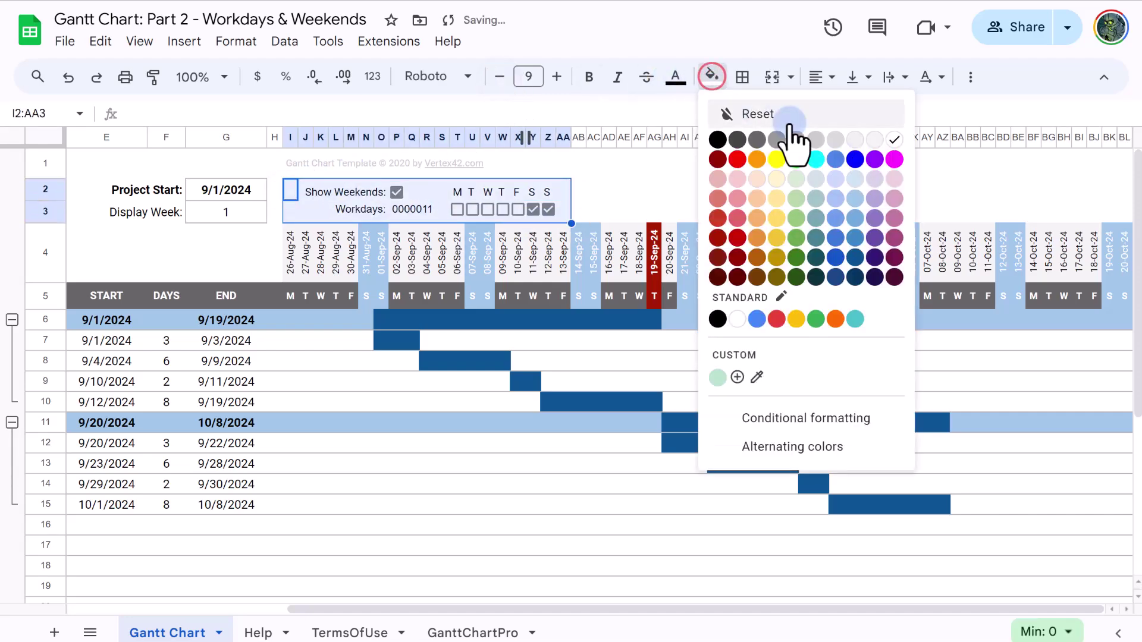
pyautogui.click(854, 183)
pyautogui.click(712, 77)
pyautogui.click(821, 233)
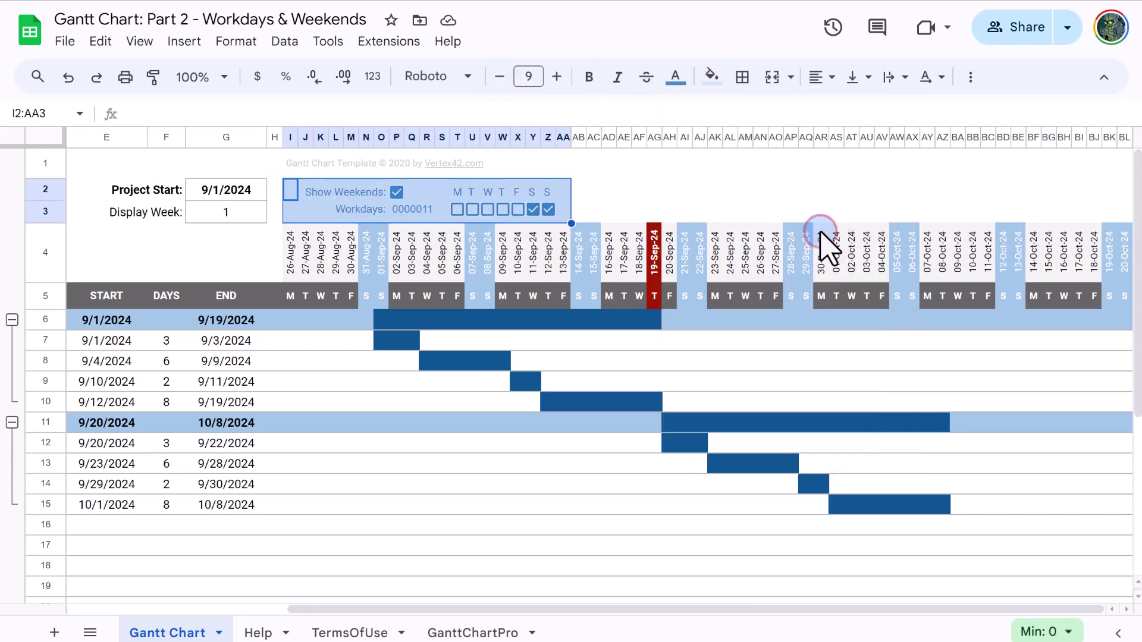
pyautogui.click(262, 237)
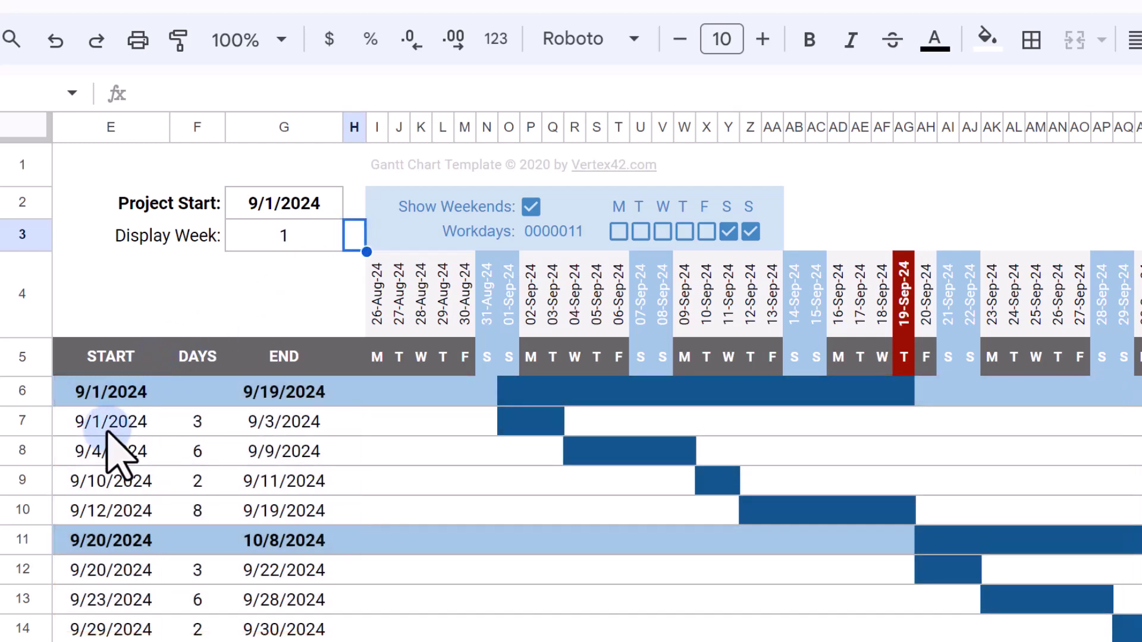
# Enter 8/30/2024 as the first task's start date in E7.
pyautogui.click(108, 426)
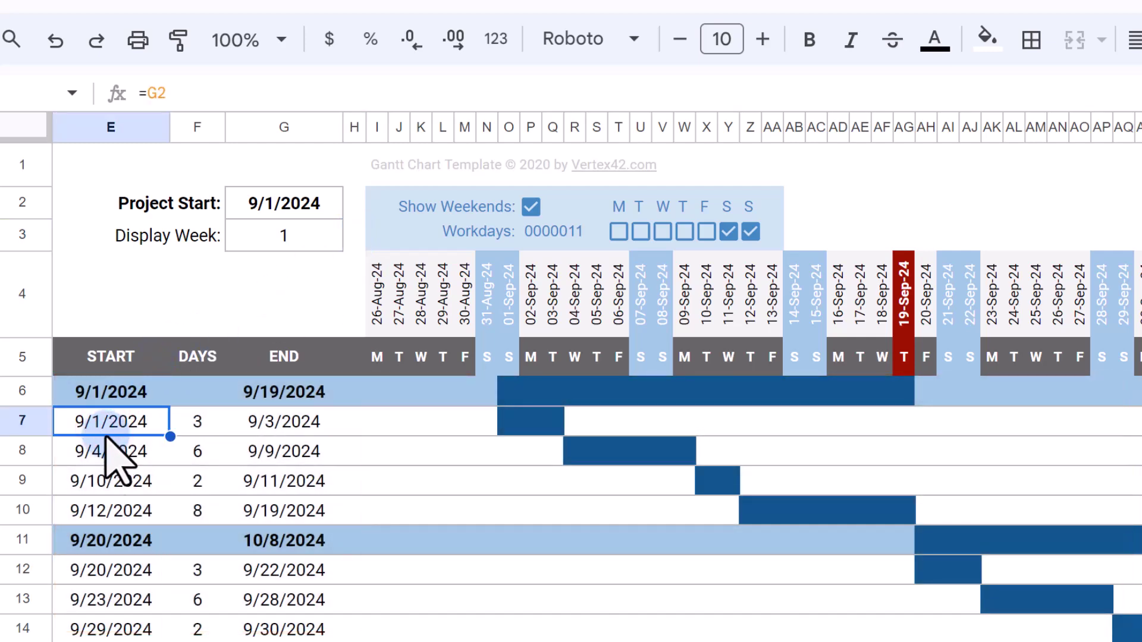
pyautogui.write('8/30/2024')
pyautogui.press('Return')
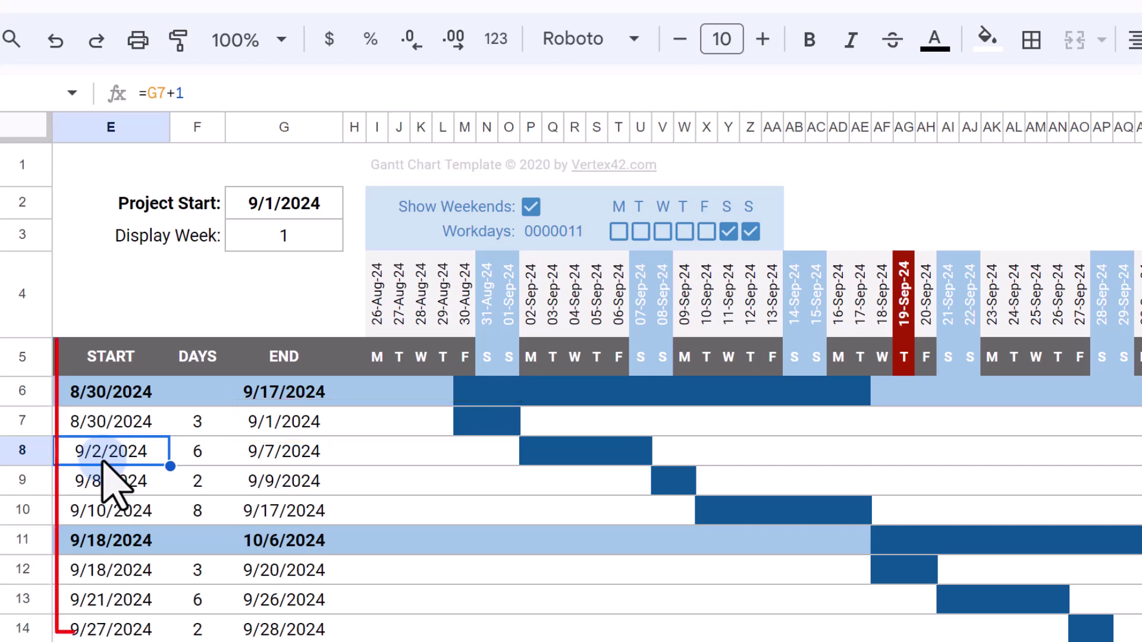
pyautogui.click(134, 420)
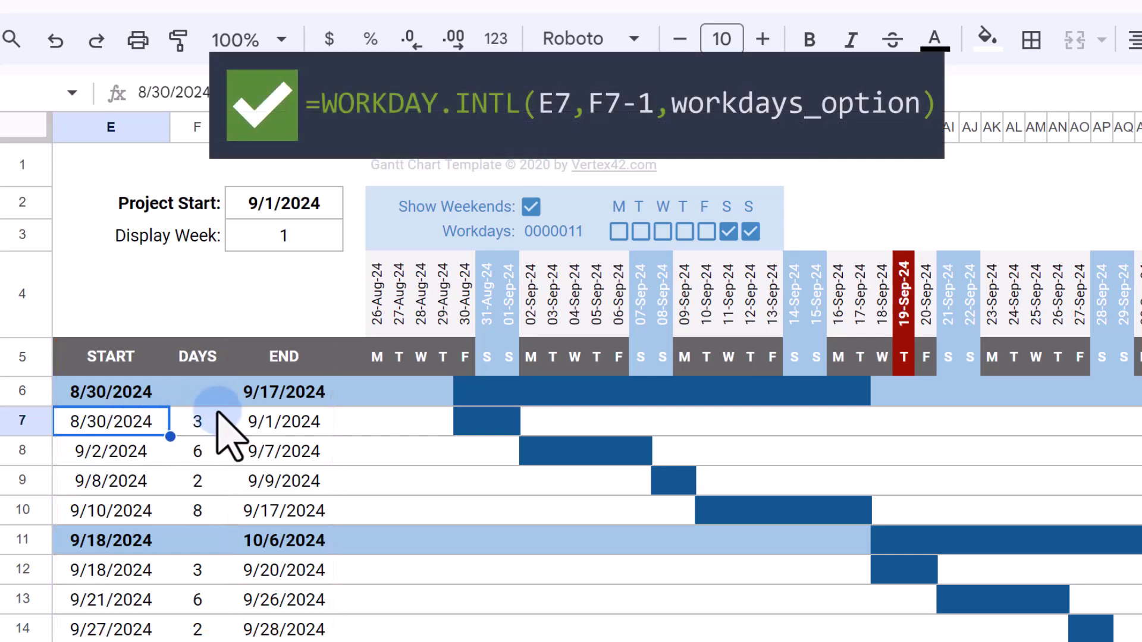
# Set G7 to =WORKDAY.INTL(E7, F7-1, workdays_option), giving an end date of 9/3/2024.
pyautogui.click(282, 422)
pyautogui.write('=WORK')
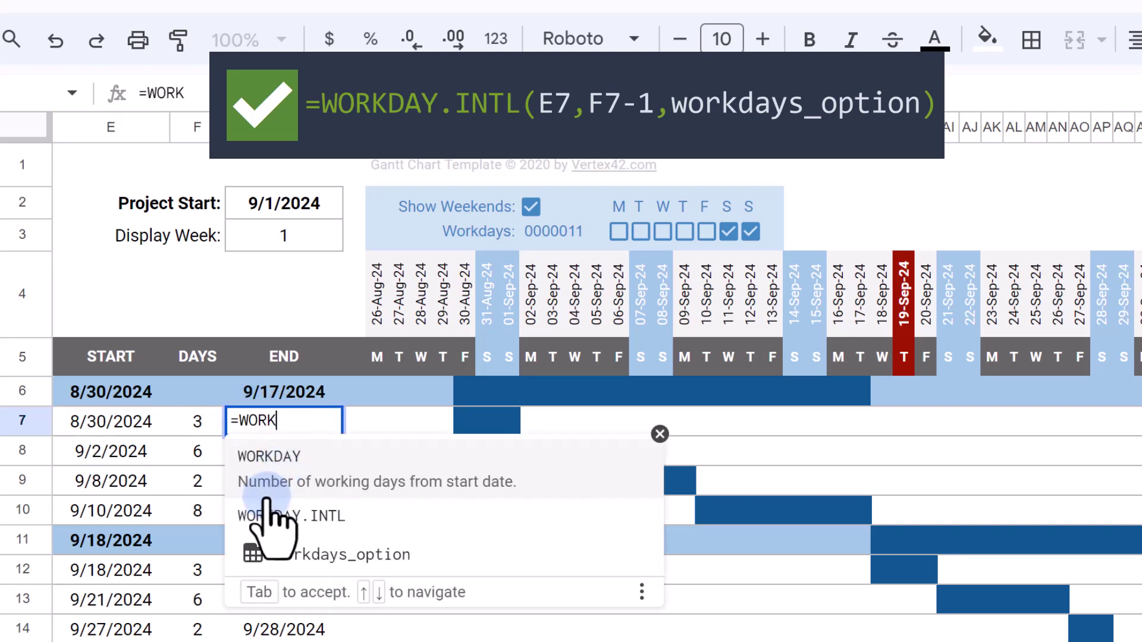
pyautogui.click(271, 517)
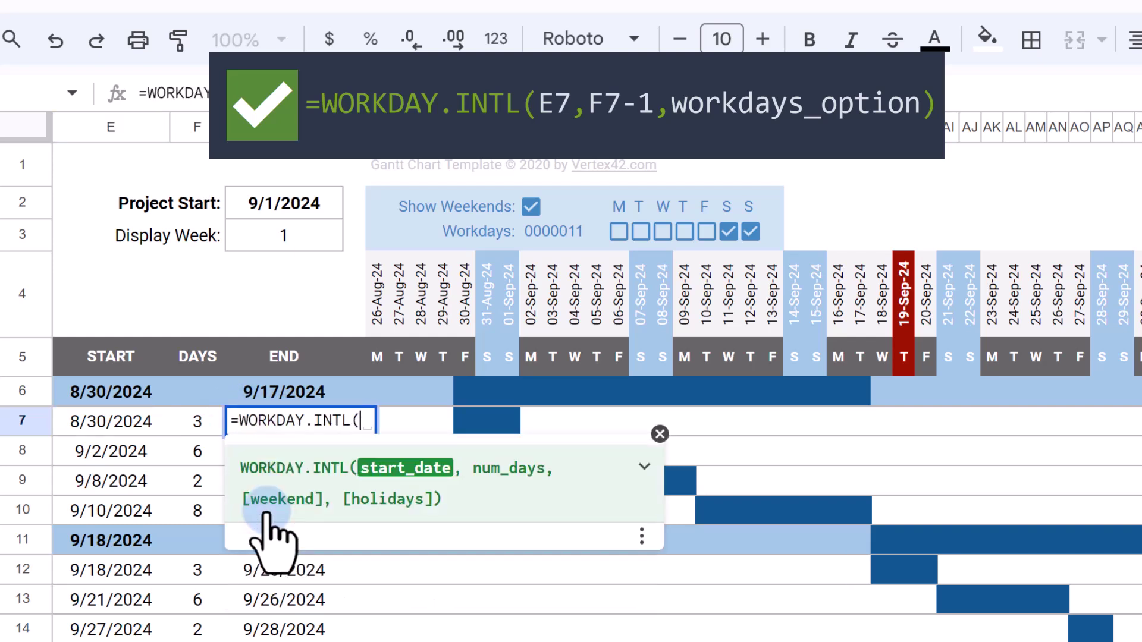
pyautogui.click(110, 421)
pyautogui.write('E7,')
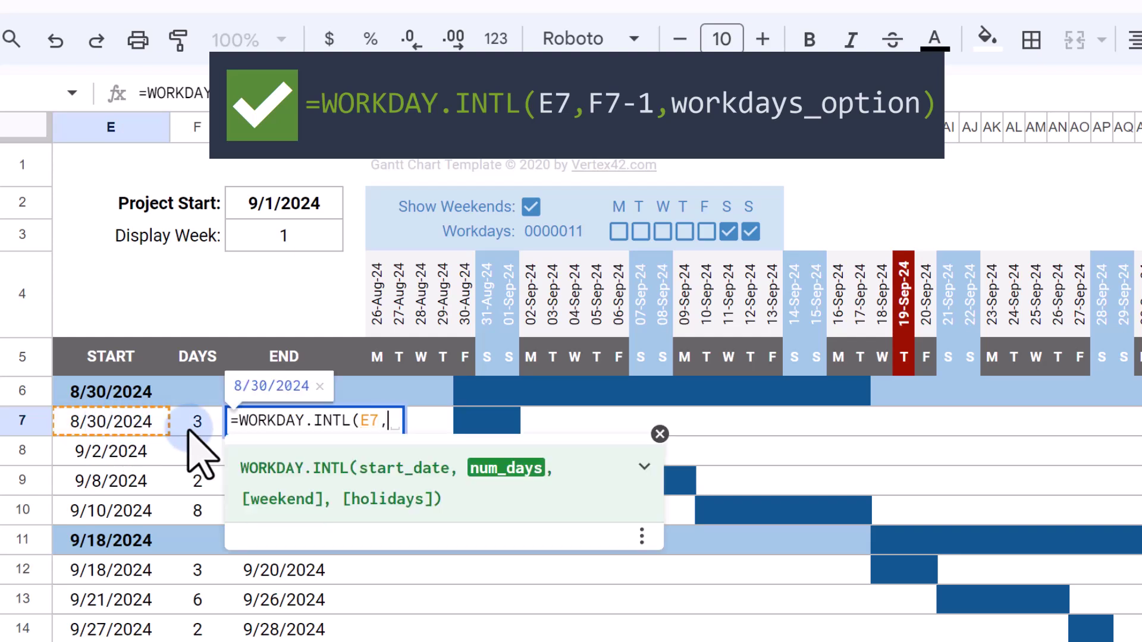
pyautogui.click(194, 428)
pyautogui.write('-1')
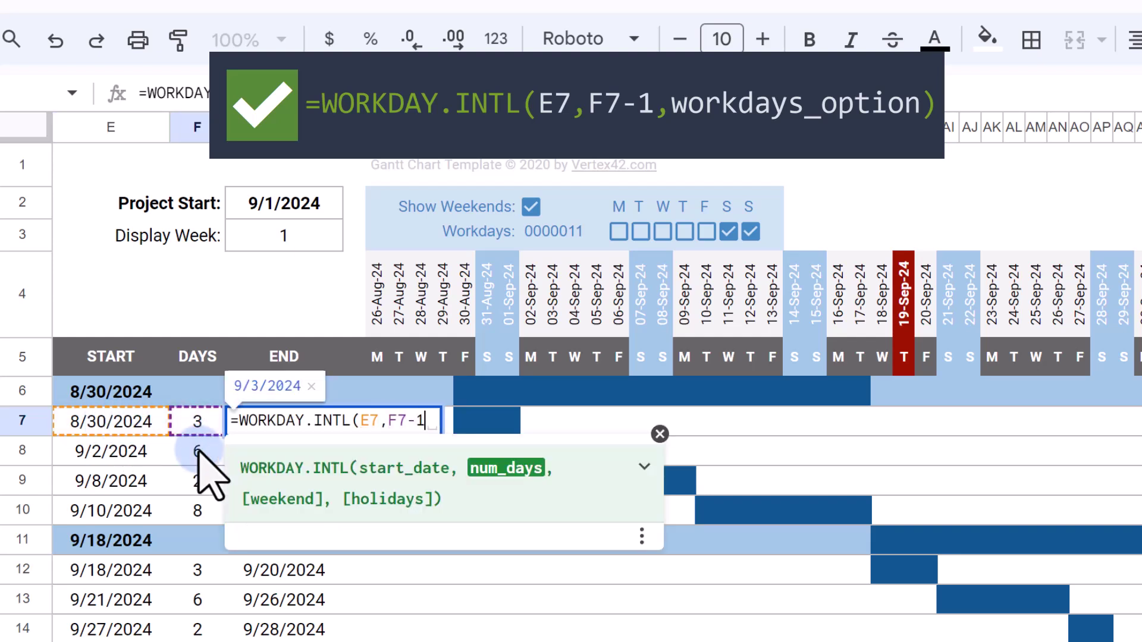
pyautogui.write(',')
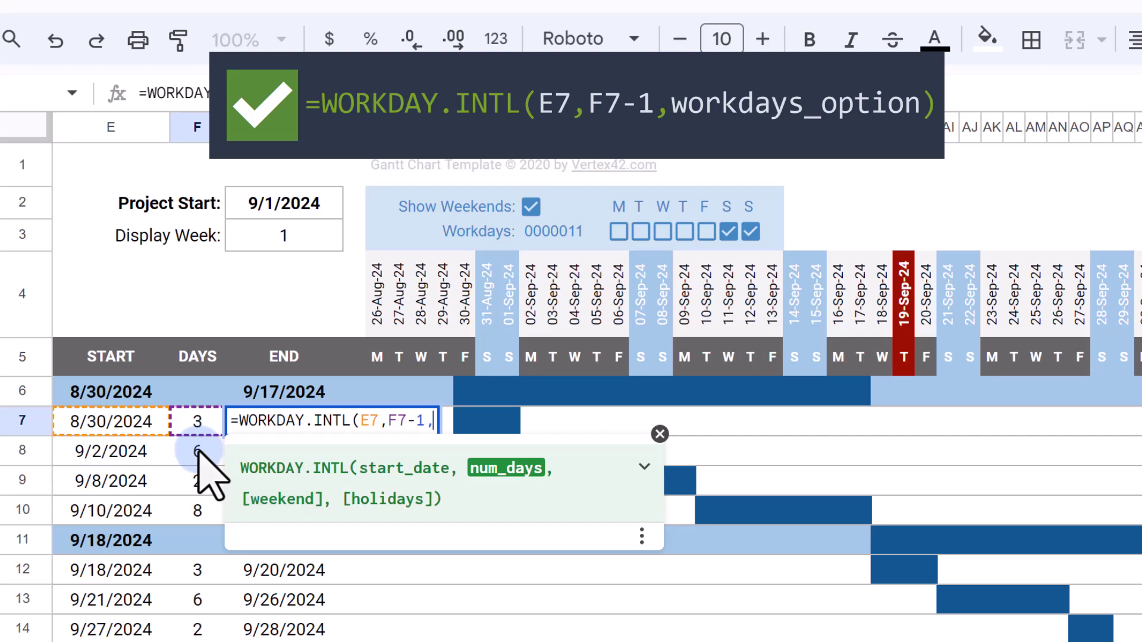
pyautogui.write('wo')
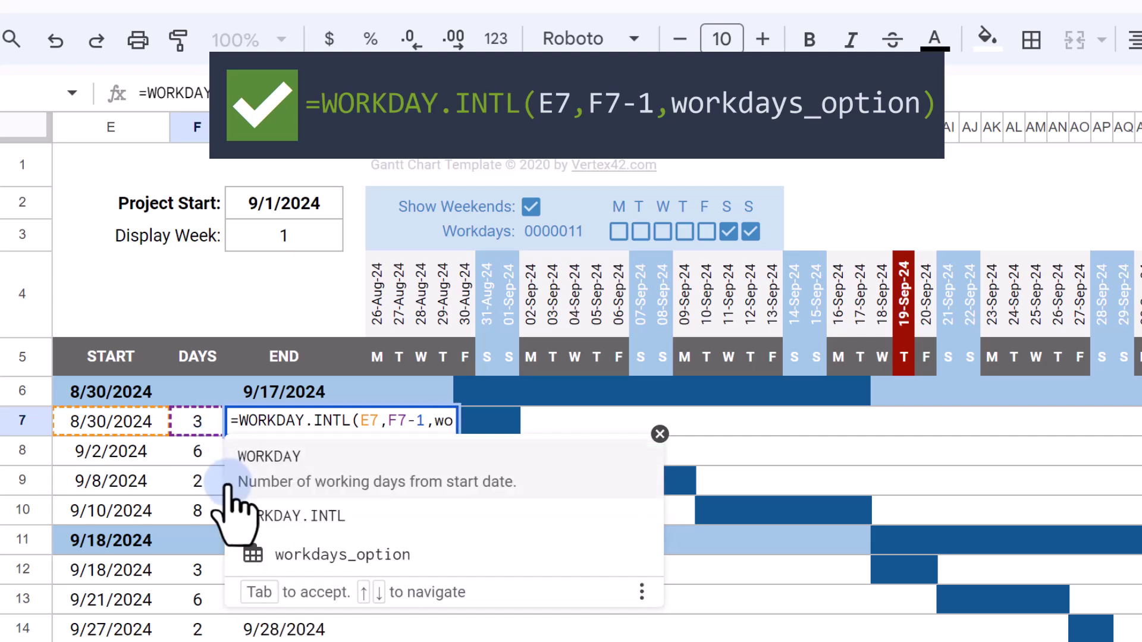
pyautogui.click(302, 551)
pyautogui.write(')')
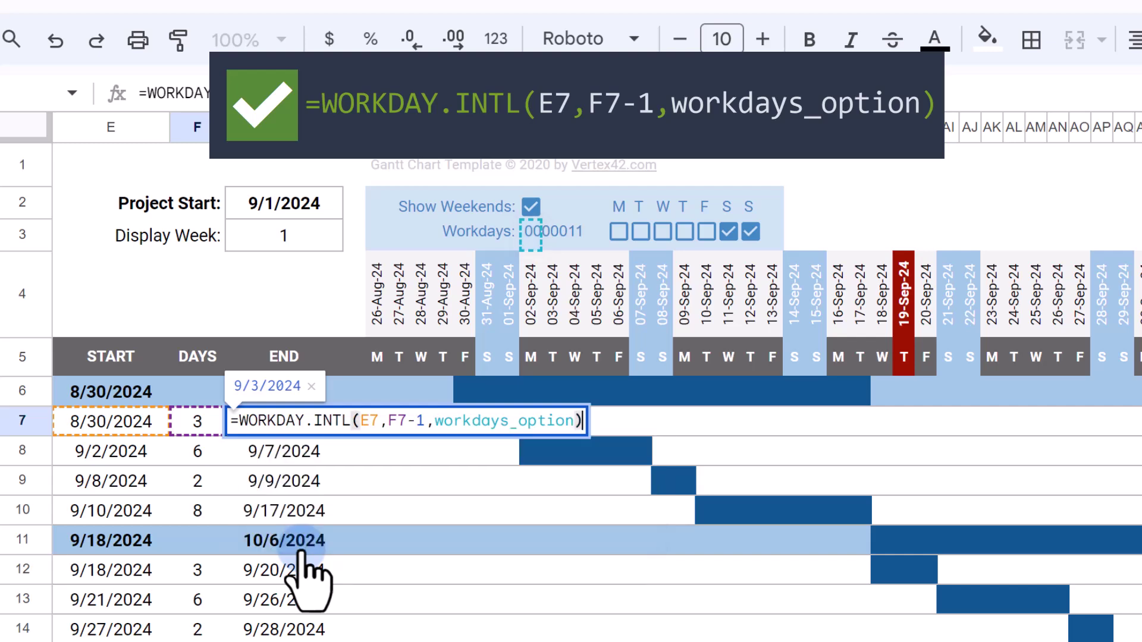
pyautogui.press('Return')
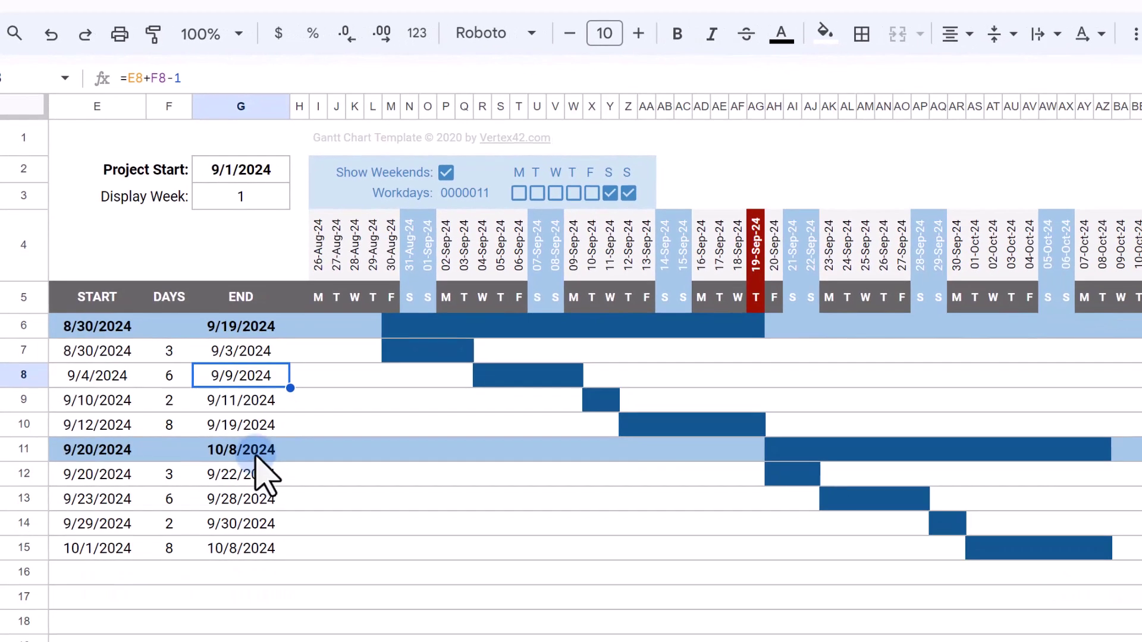
# Shade end-date cell G7 light grey.
pyautogui.click(240, 351)
pyautogui.click(825, 34)
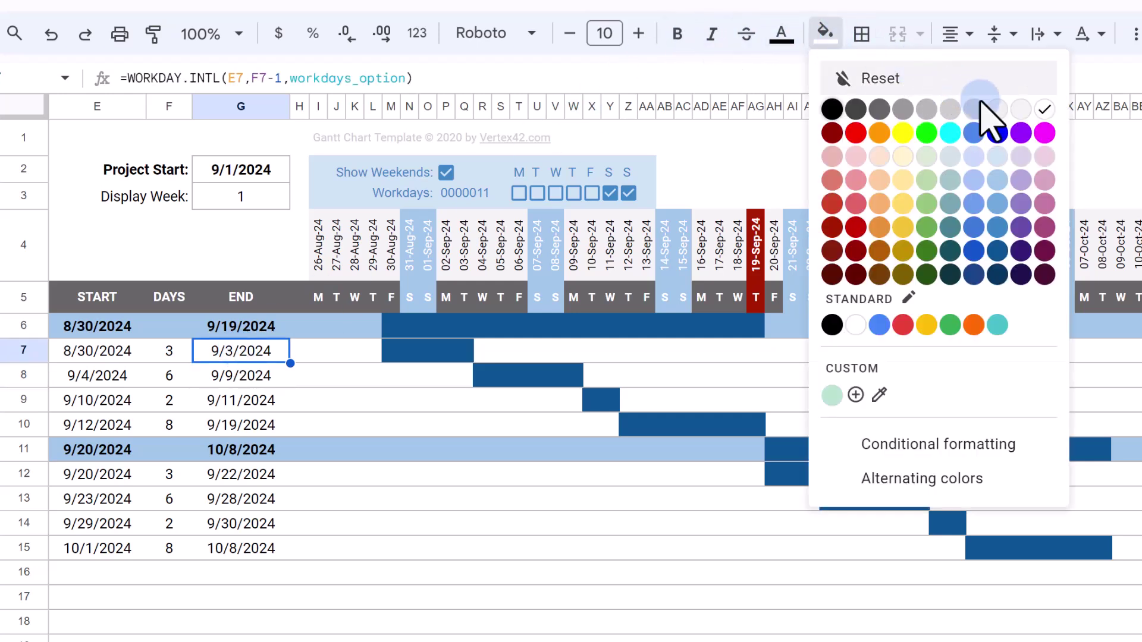
pyautogui.click(996, 109)
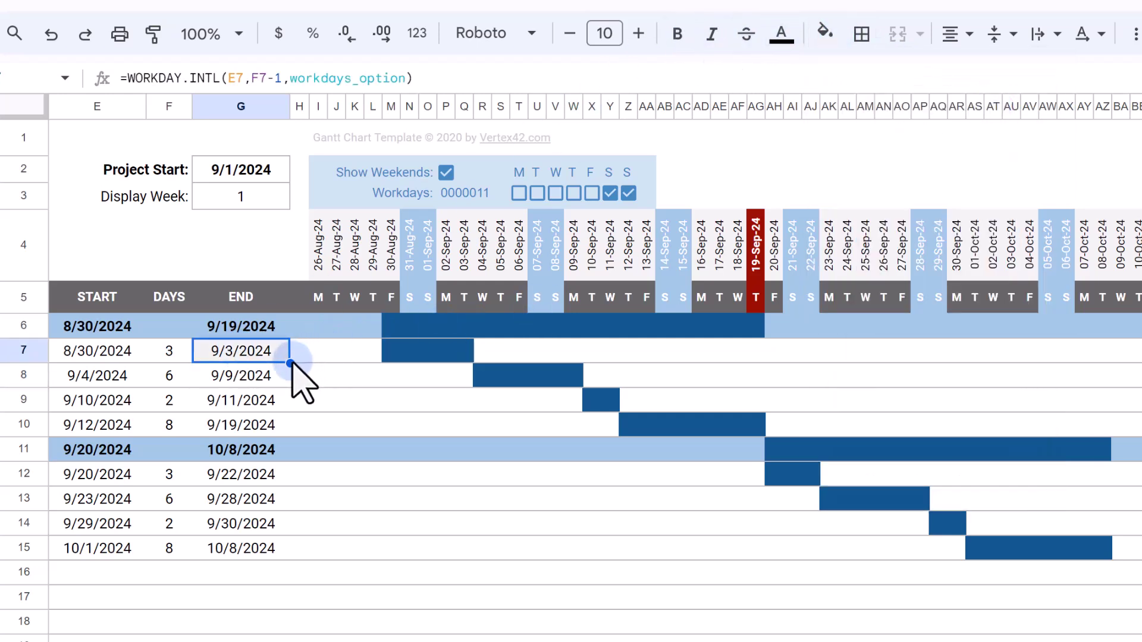
# Fill the end-date formula down to G10 and paste it into the second group from G12.
pyautogui.moveTo(290, 364); pyautogui.dragTo(289, 434)
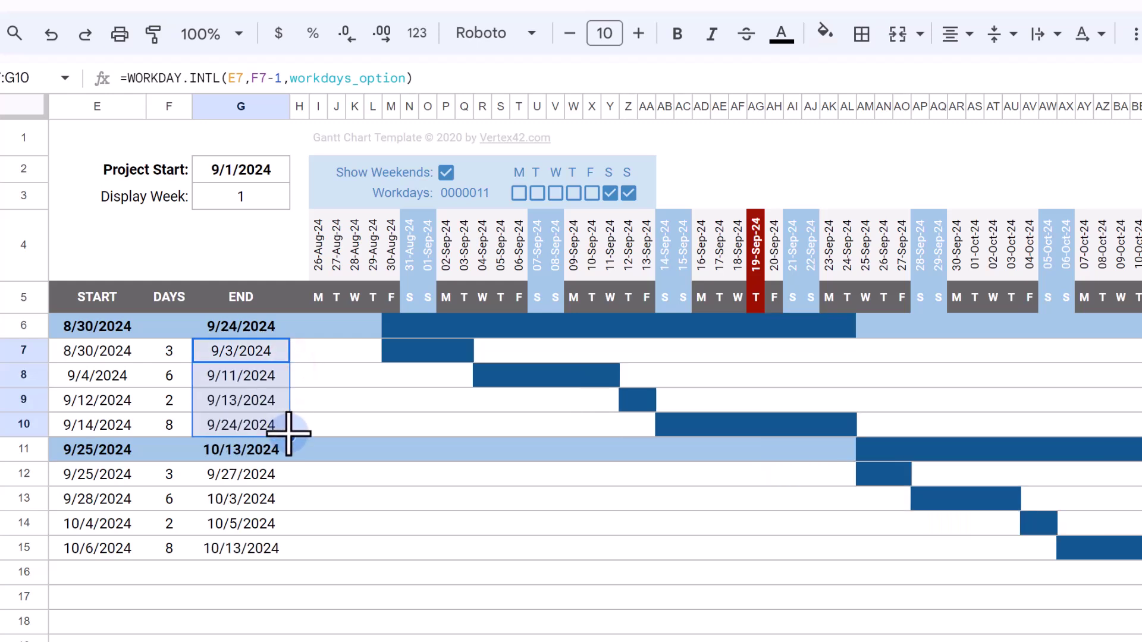
pyautogui.hotkey('ctrl', 'c')
pyautogui.click(252, 480)
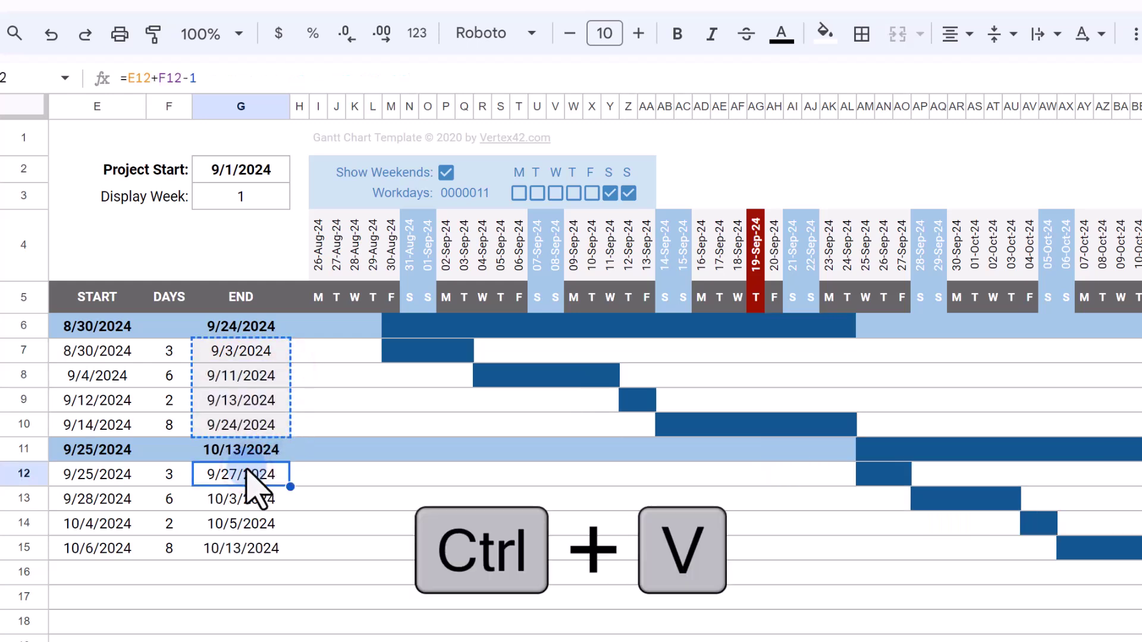
pyautogui.hotkey('ctrl', 'v')
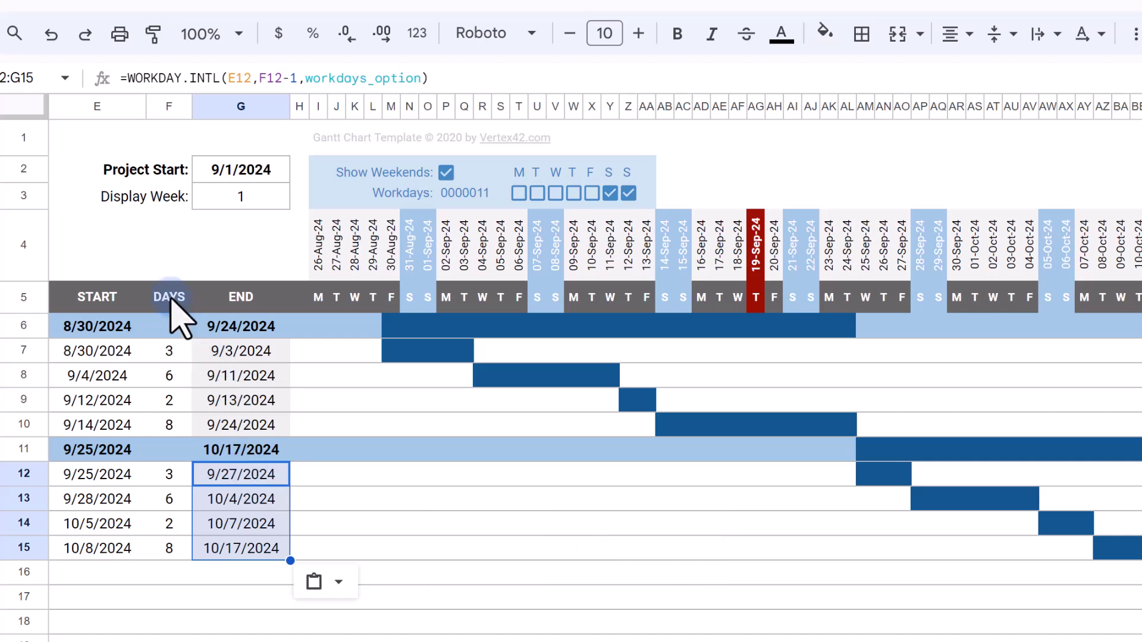
# Change header F5 to 'WORK DAYS' and wrap it onto two lines.
pyautogui.click(170, 301)
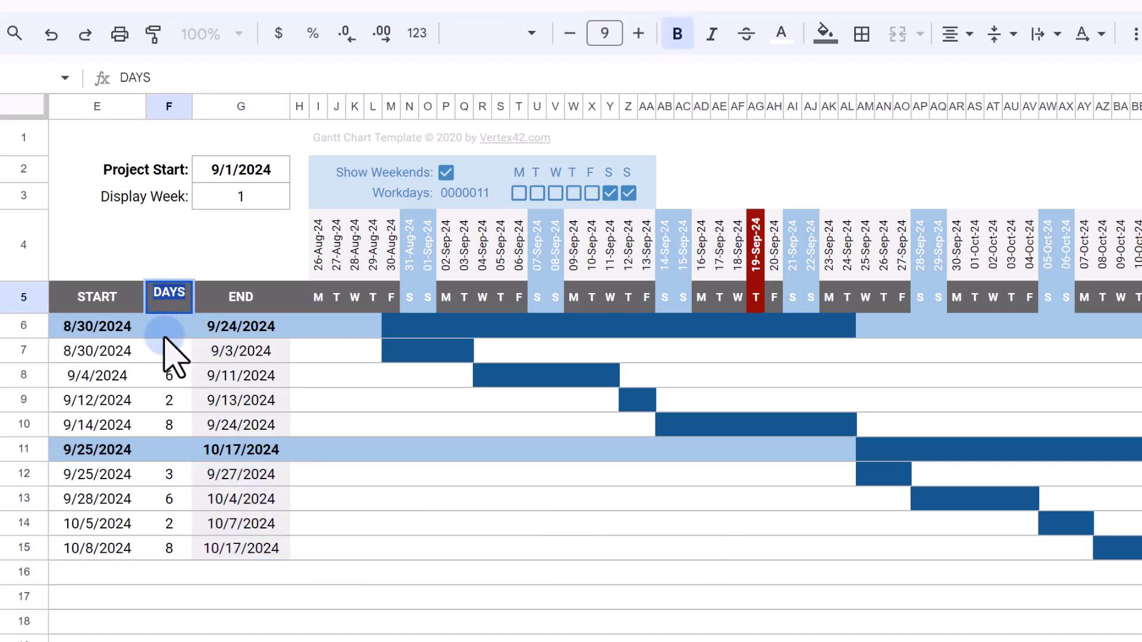
pyautogui.write('WORK DAYS')
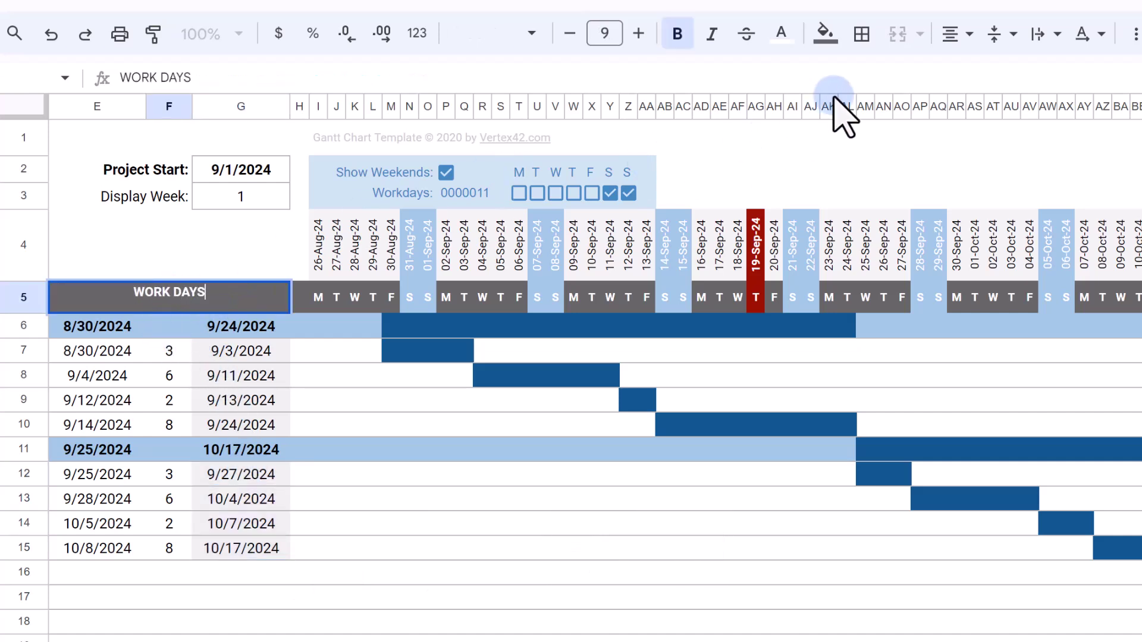
pyautogui.click(1044, 33)
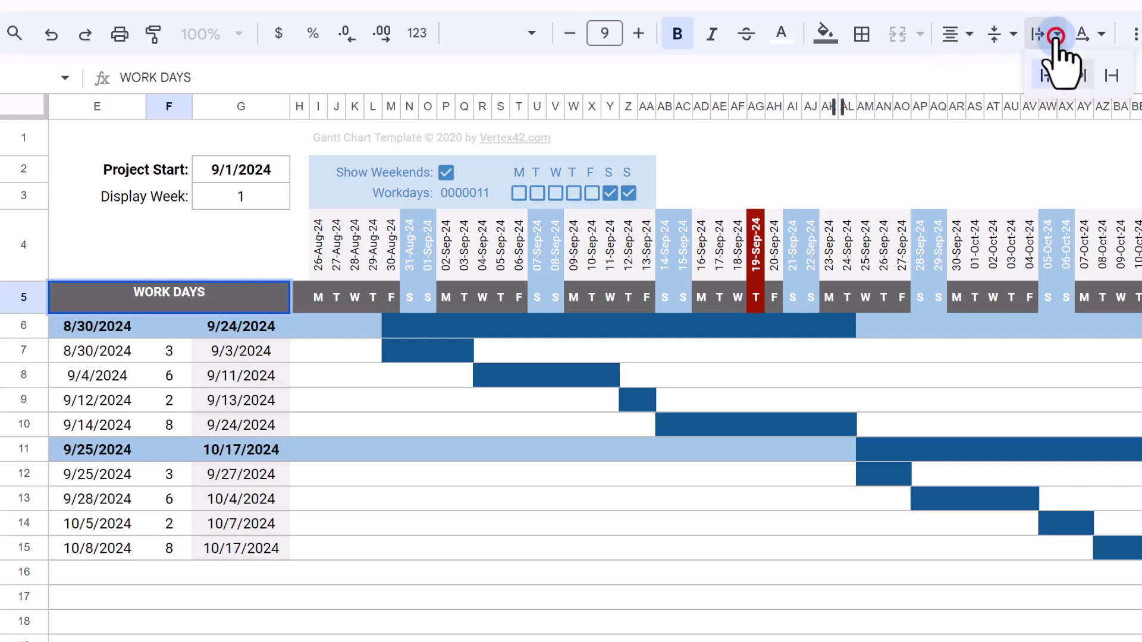
pyautogui.click(1076, 76)
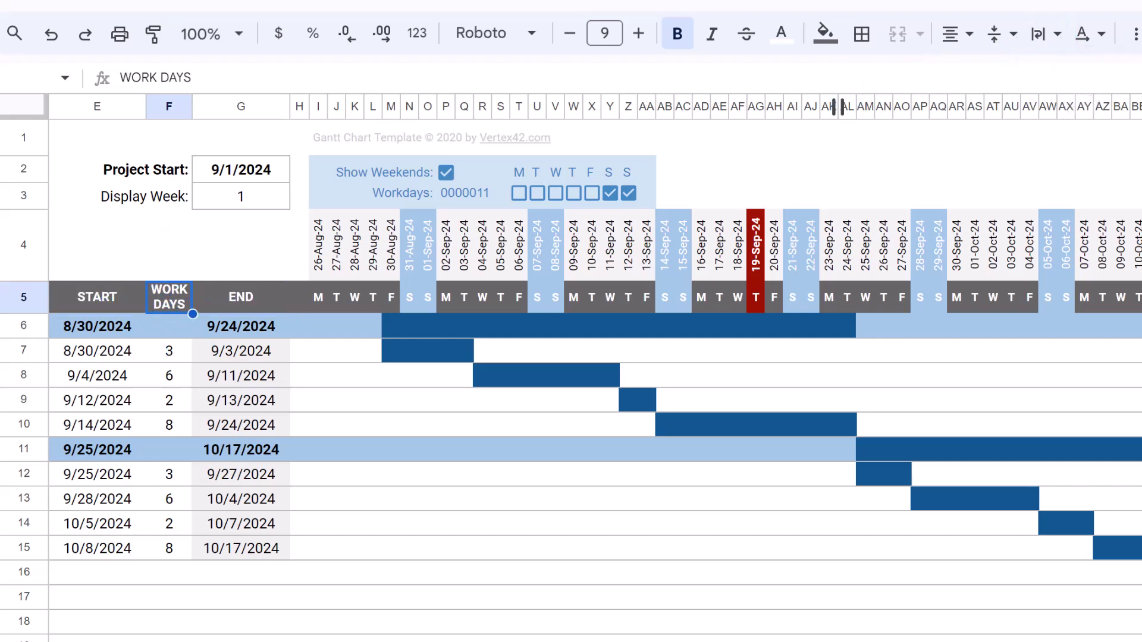